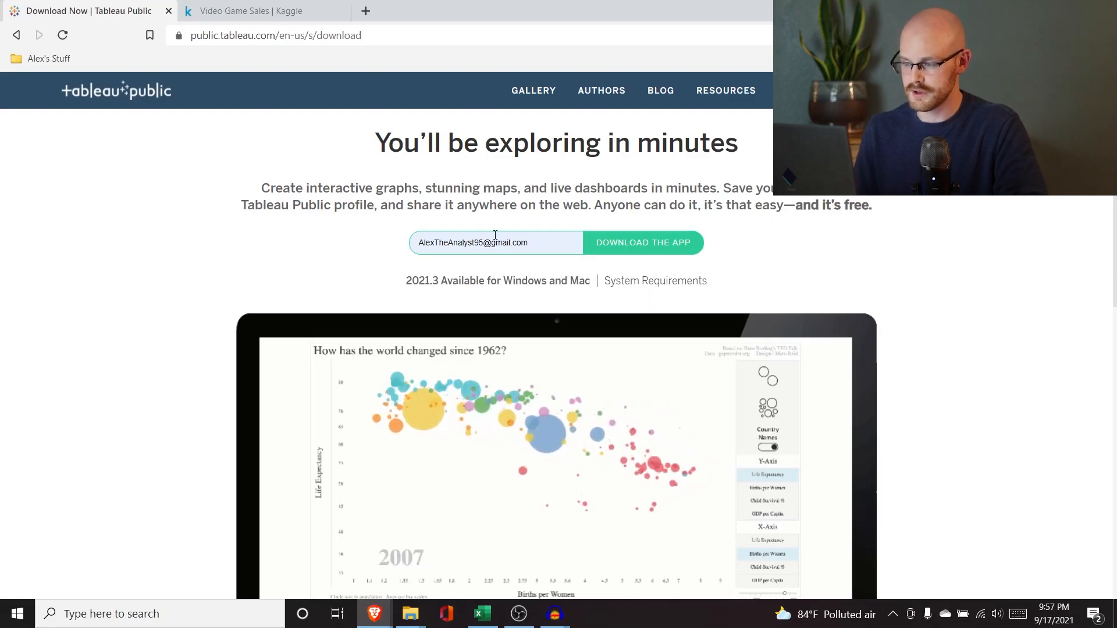
Download the Tableau Public desktop installer and save it to the Downloads folder as TableauPublicDesktop-64bit-2021-3-0 (2)
click(665, 248)
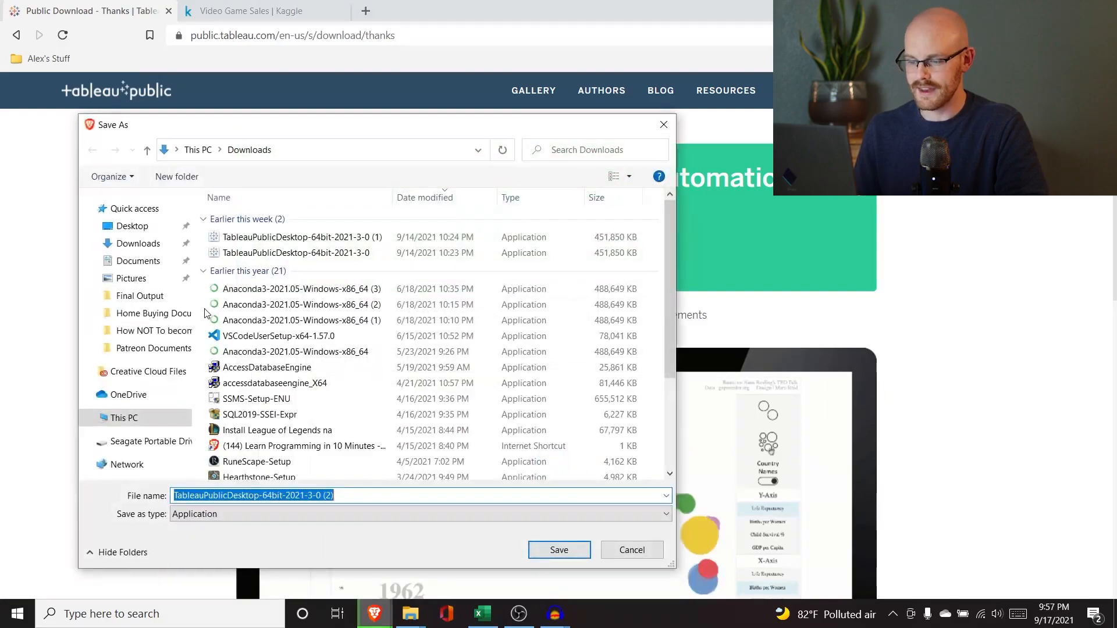
click(575, 552)
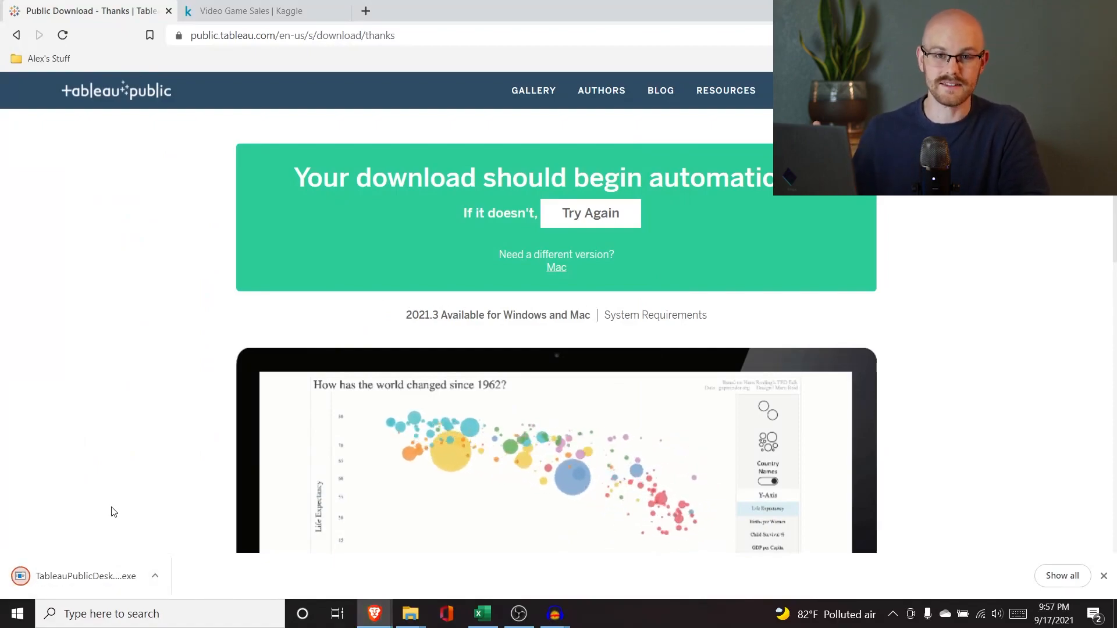
click(88, 574)
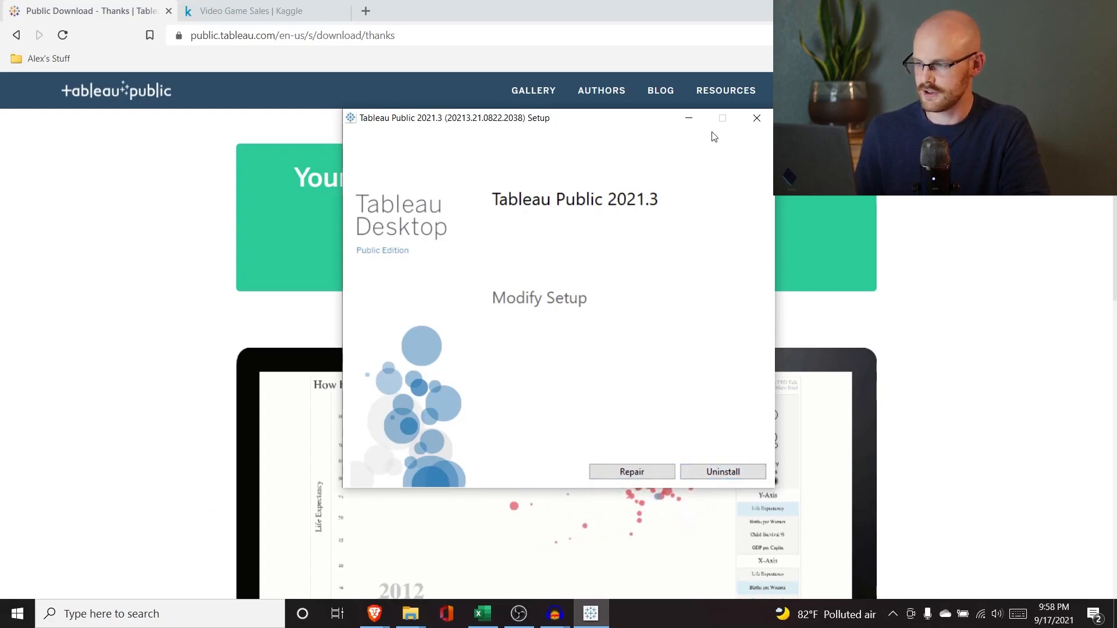
click(756, 122)
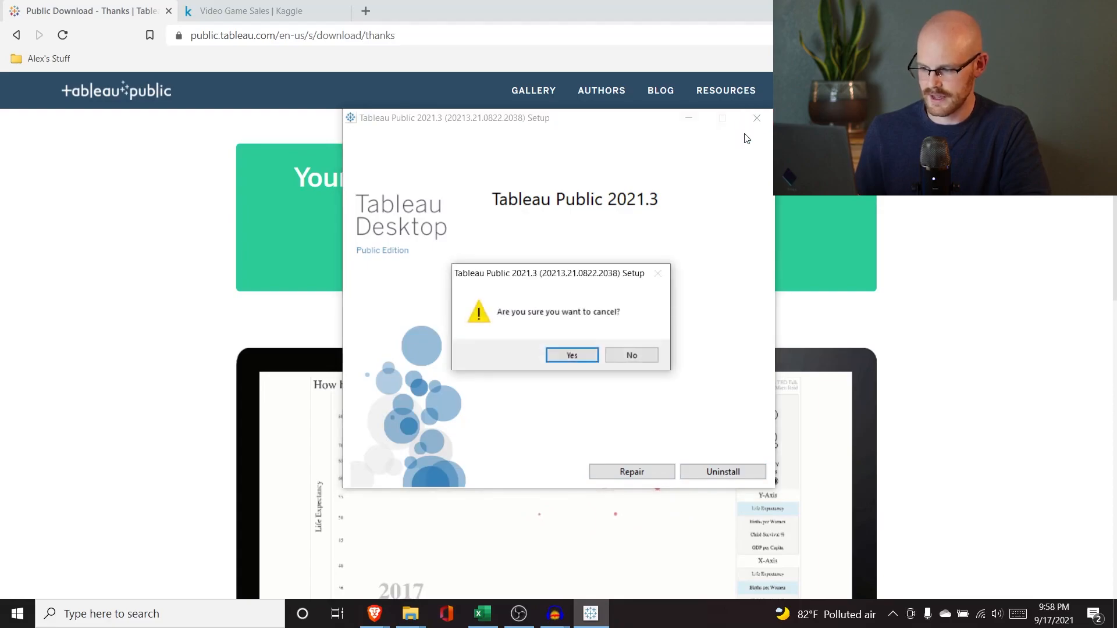
click(568, 350)
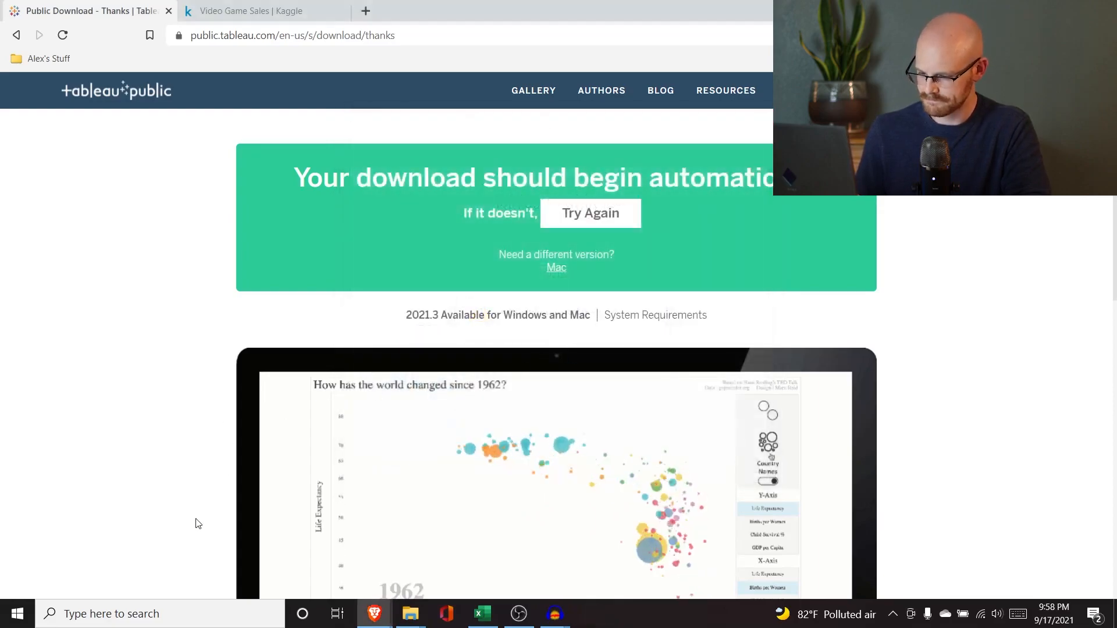
Search the computer for "tableau" and launch Tableau Public 2021.3
click(165, 612)
text(tabl)
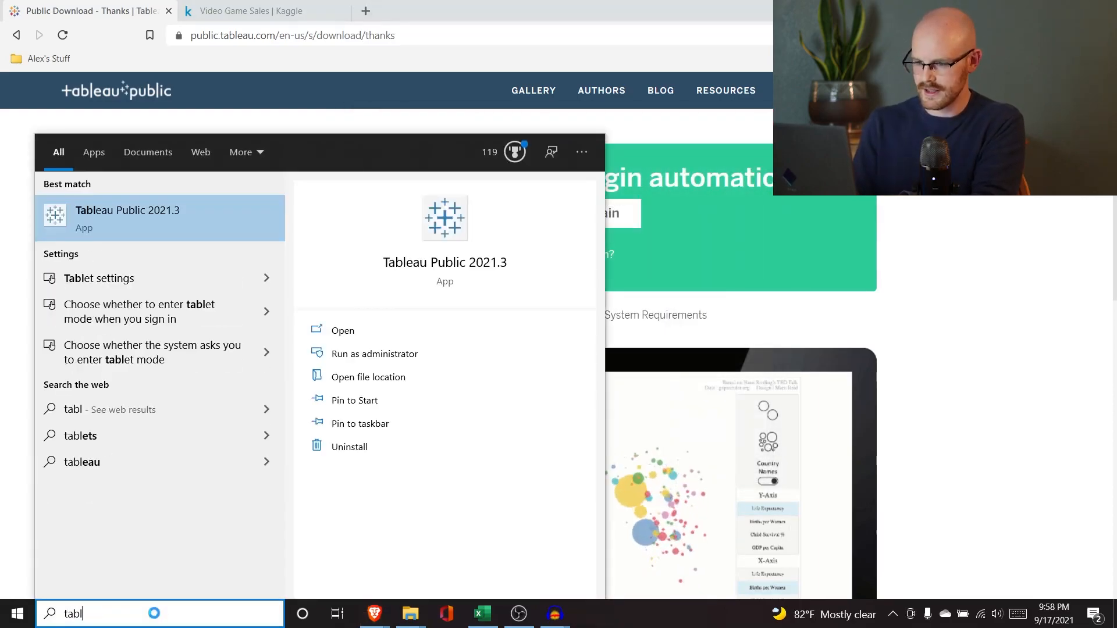
text(eau)
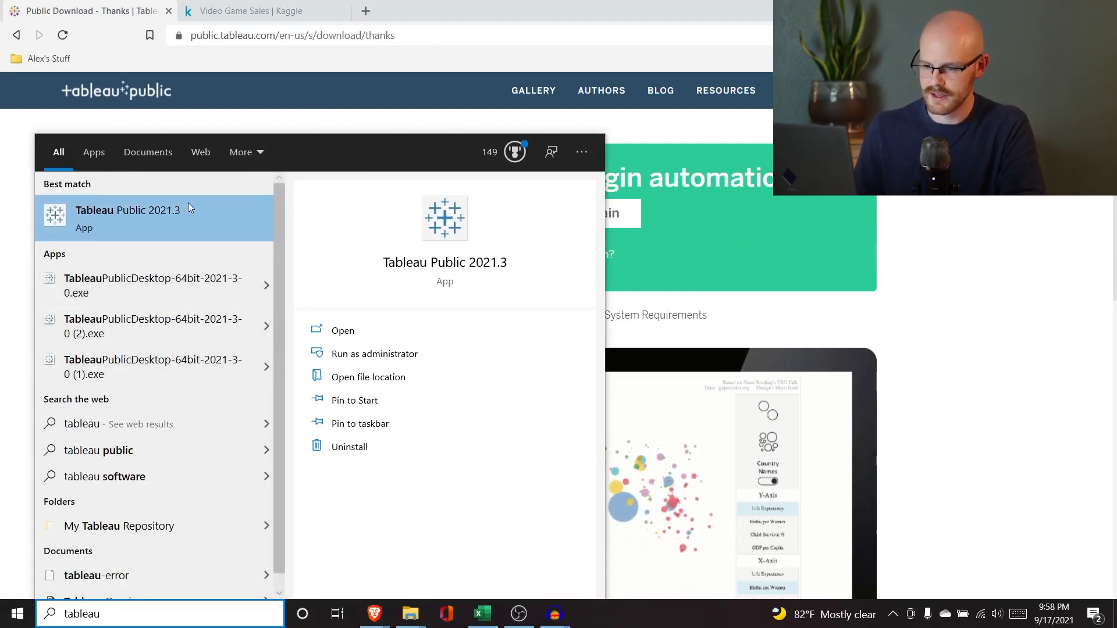
click(188, 204)
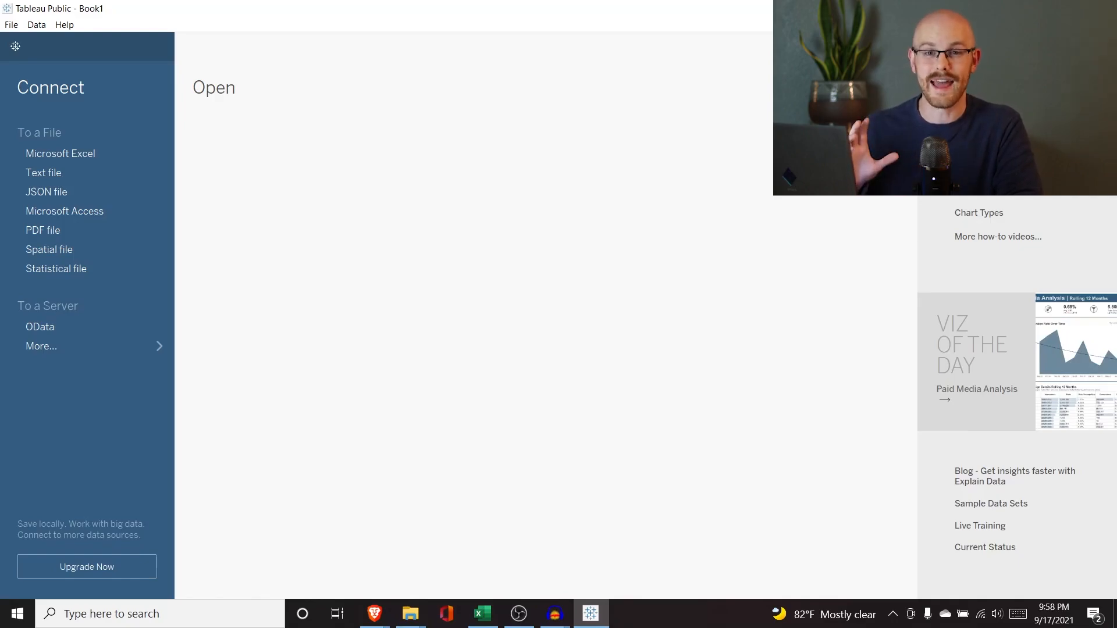
Switch to the Video Game Sales page on Kaggle in the browser and examine its field descriptions and the vgsales.csv preview
click(1034, 8)
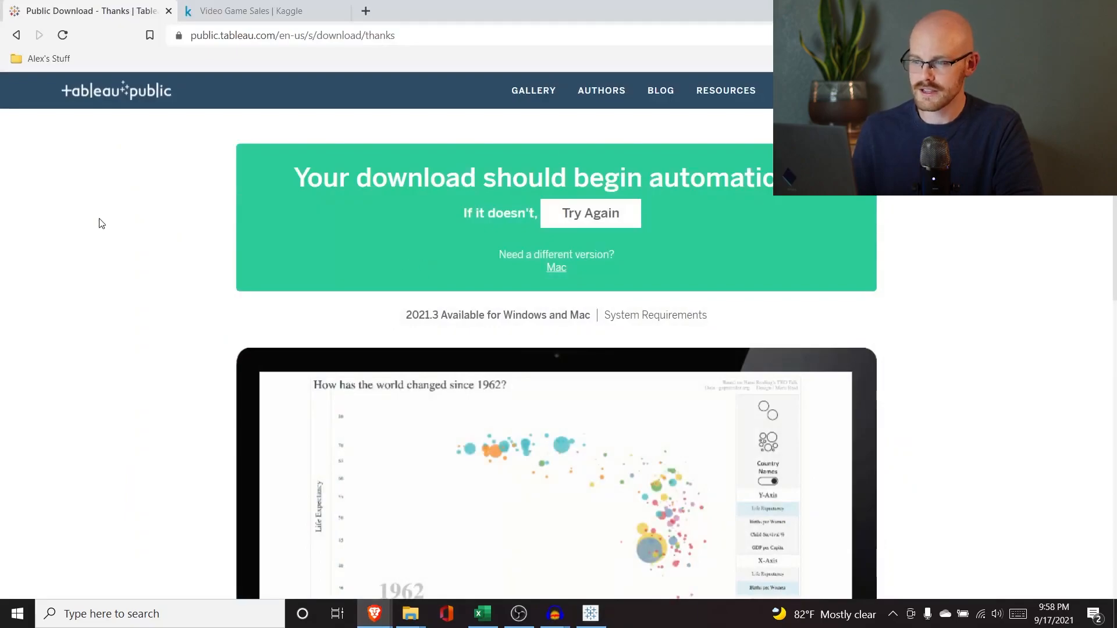
click(247, 7)
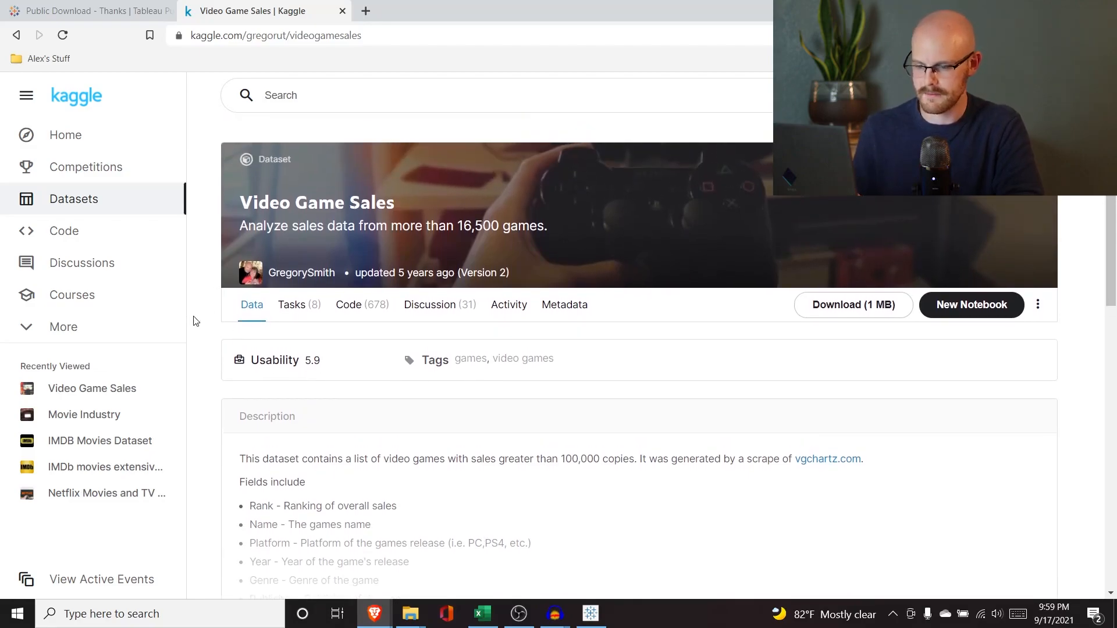
scroll(196, 321, down, 4)
click(595, 379)
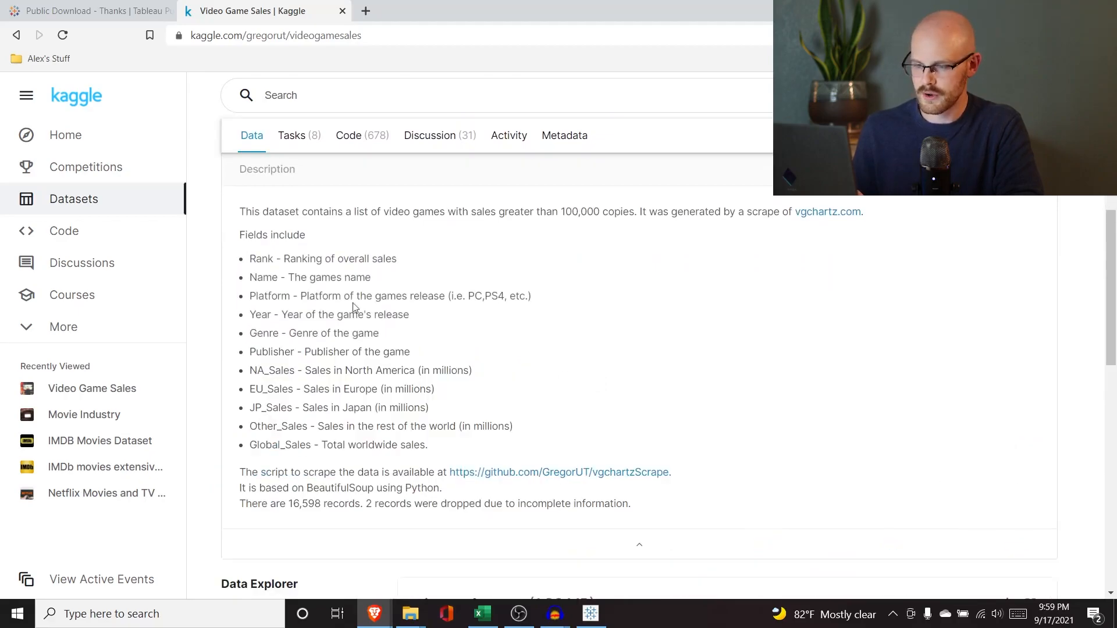
scroll(283, 229, down, 1)
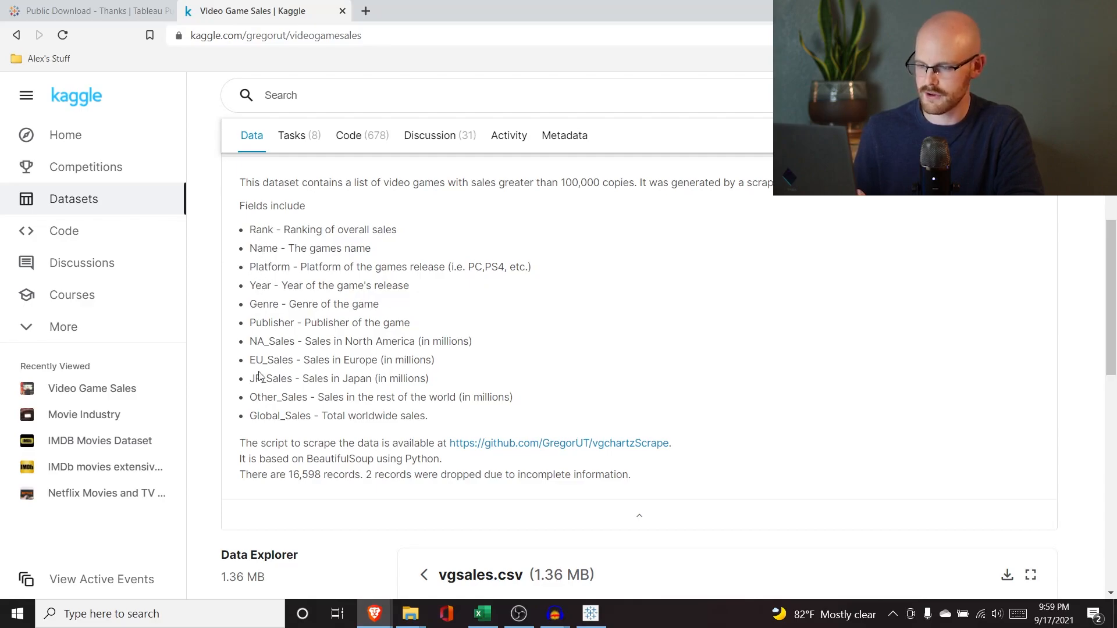
scroll(259, 376, down, 1)
scroll(333, 338, down, 5)
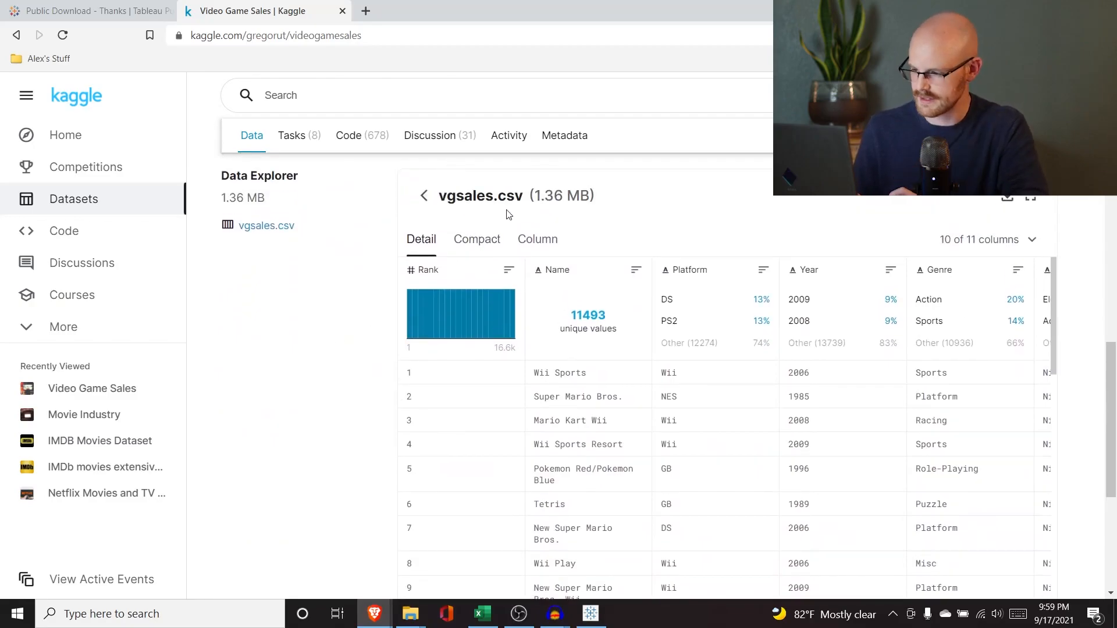
scroll(648, 412, right, 2)
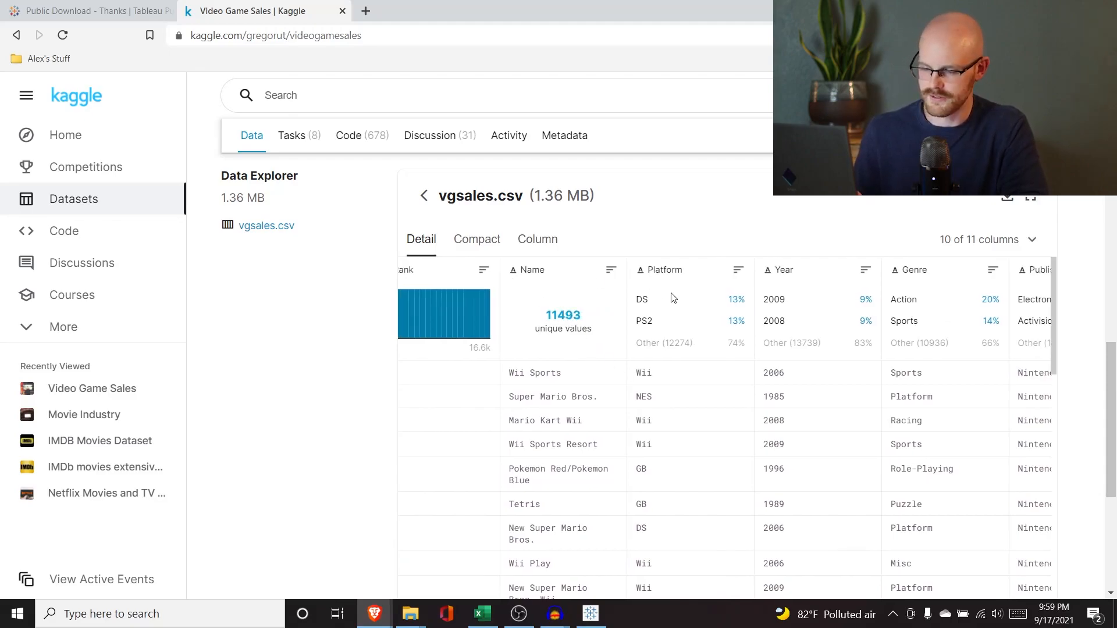
scroll(600, 508, right, 10)
scroll(600, 508, left, 4)
scroll(600, 508, left, 6)
Download the Video Game Sales dataset as the zipped file archive (2) into the Downloads folder
scroll(648, 310, up, 4)
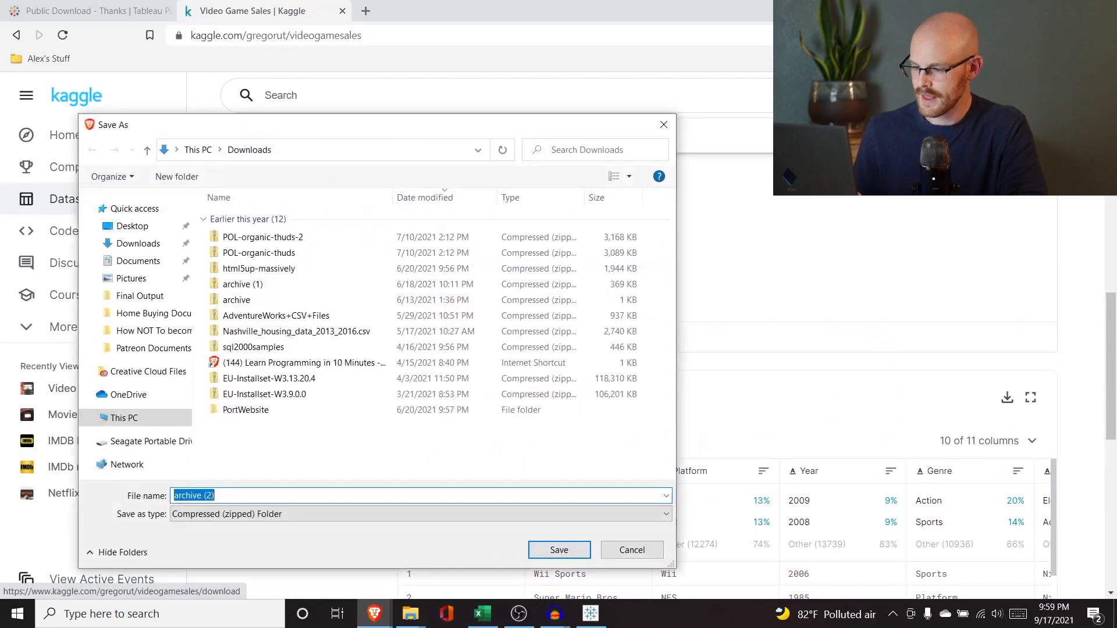
click(558, 550)
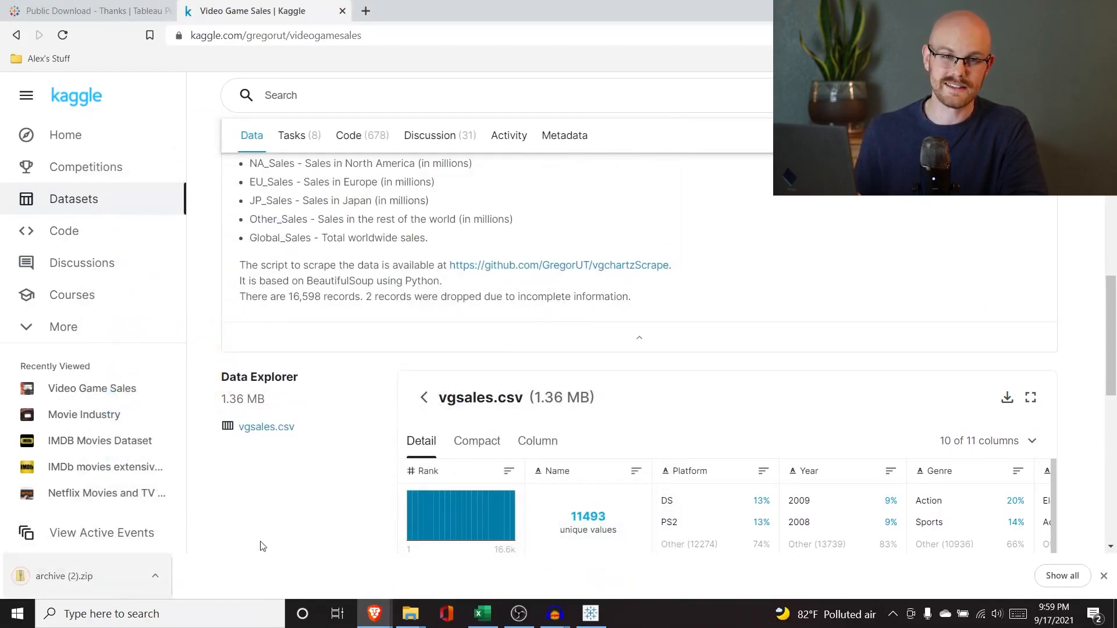
Copy vgsales from the archive (2) zip into the Downloads folder in File Explorer, and switch back to Tableau Public
mouse_move(405, 615)
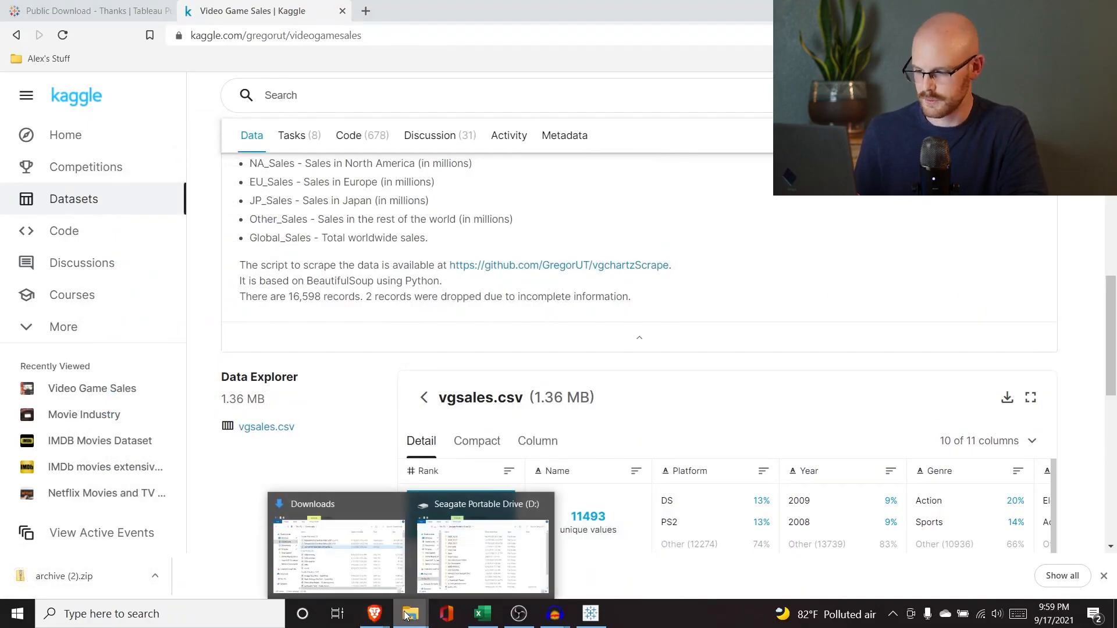
click(336, 565)
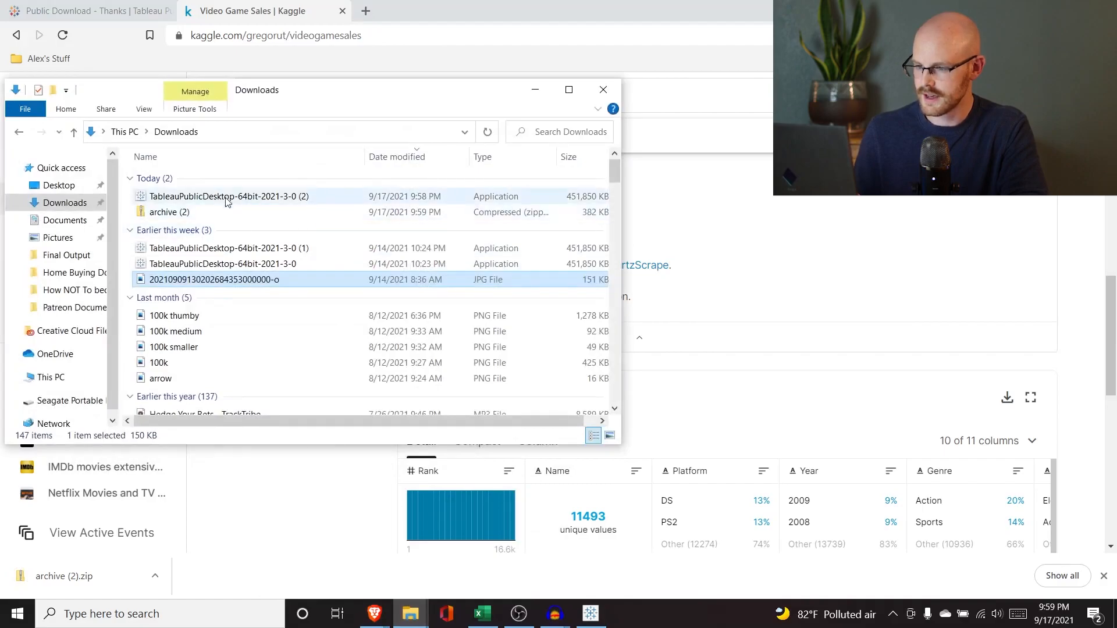
click(488, 132)
double_click(257, 196)
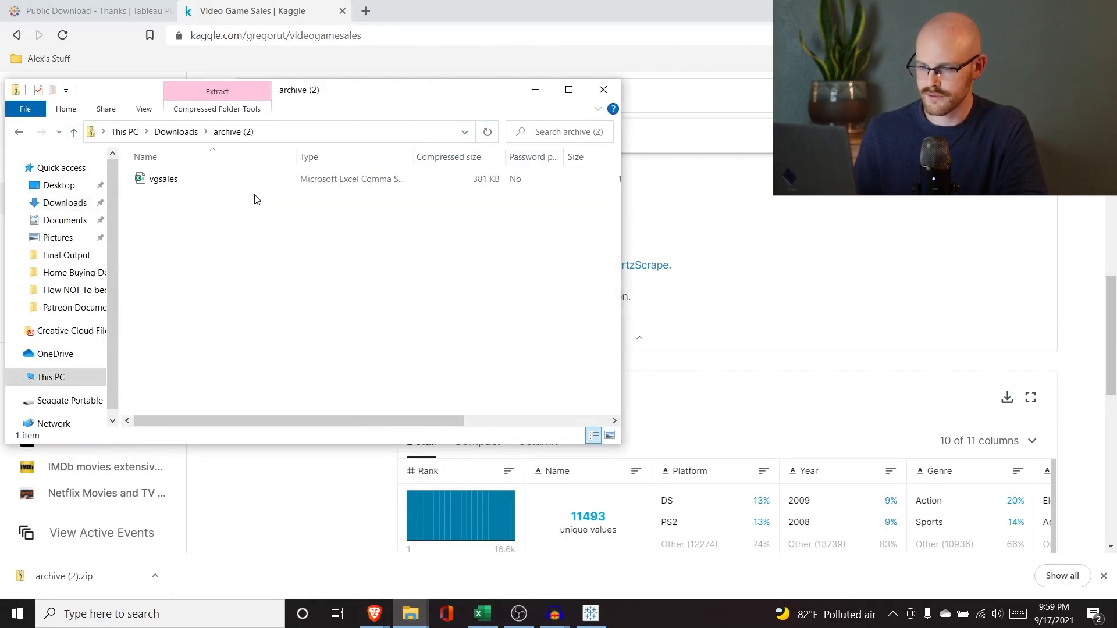
click(214, 181)
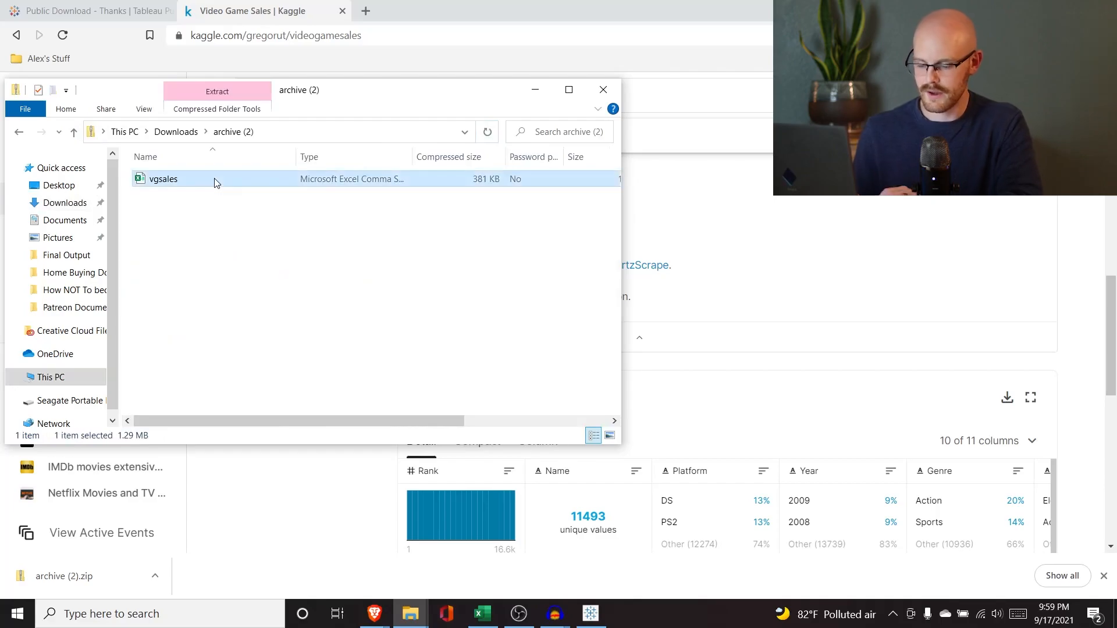
click(17, 131)
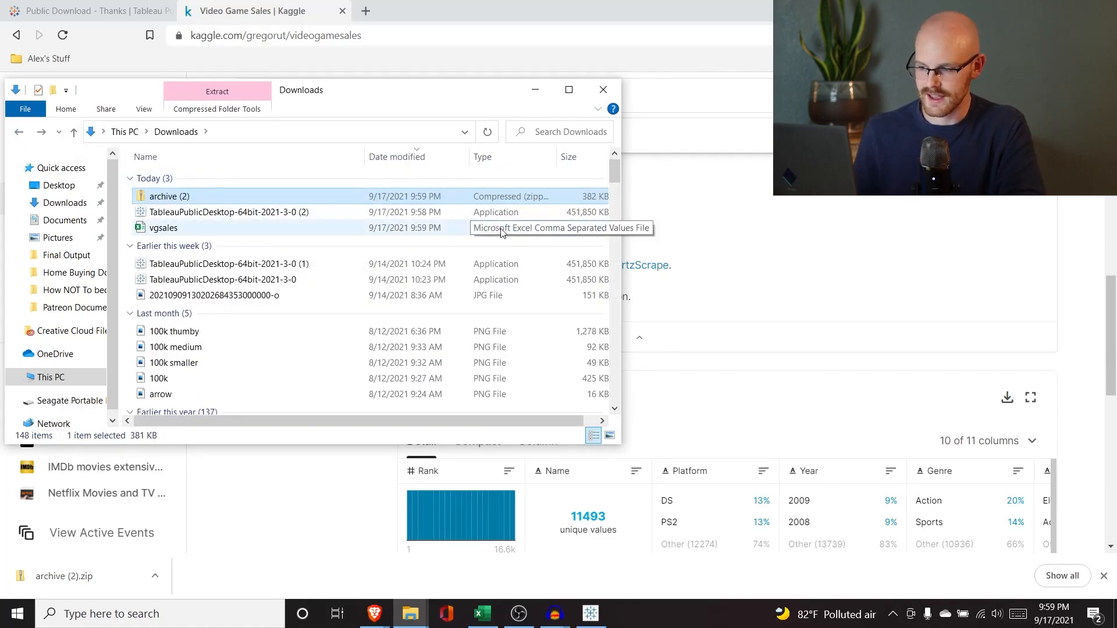
click(684, 237)
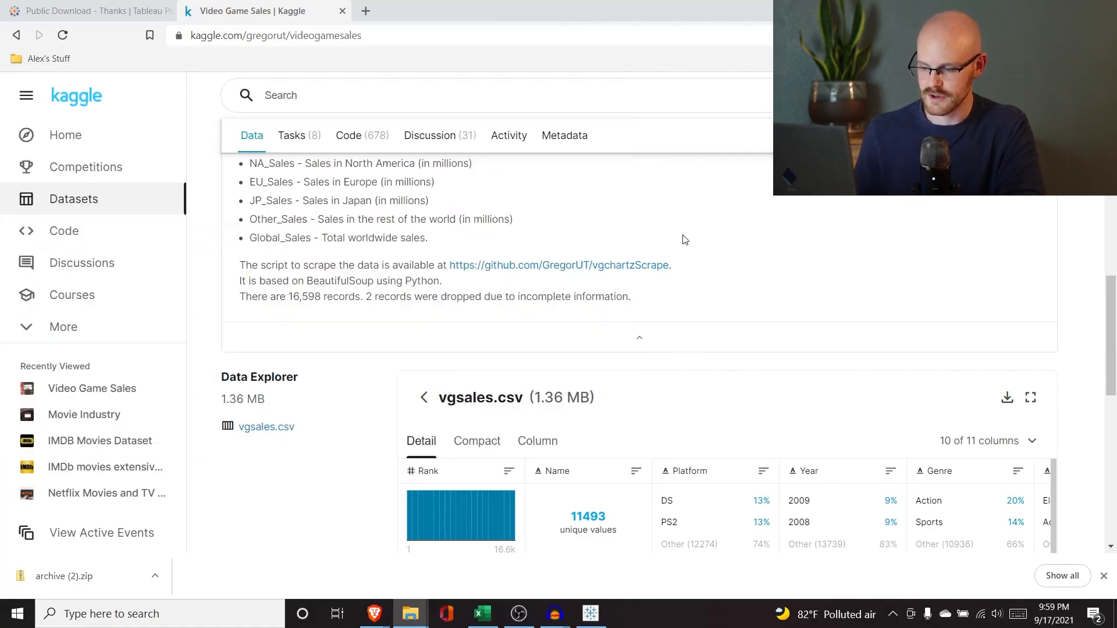
click(590, 615)
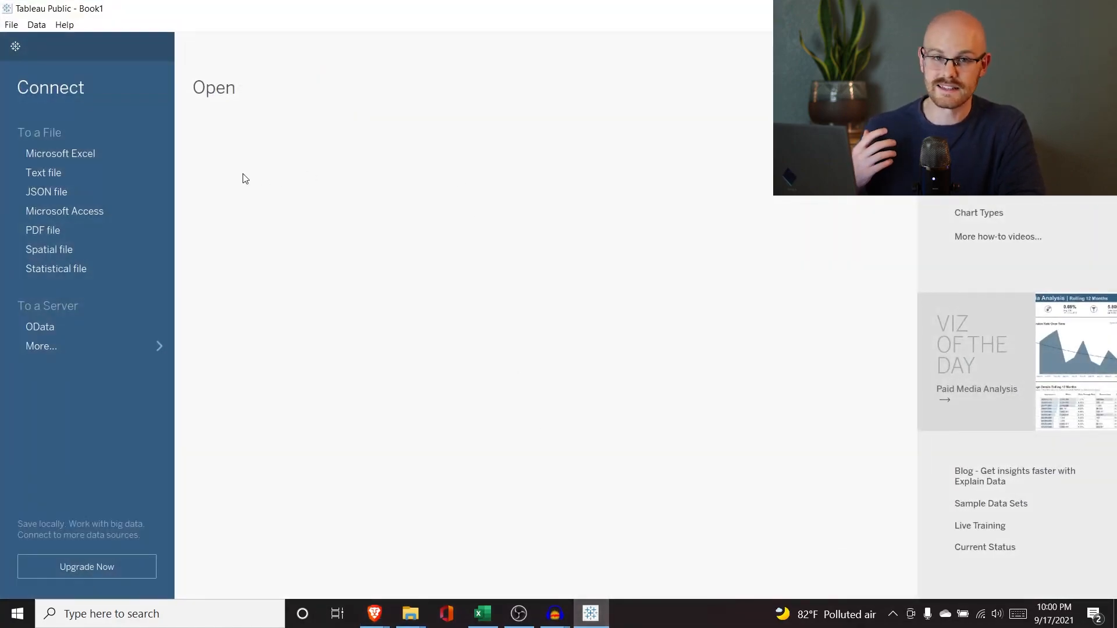
click(89, 174)
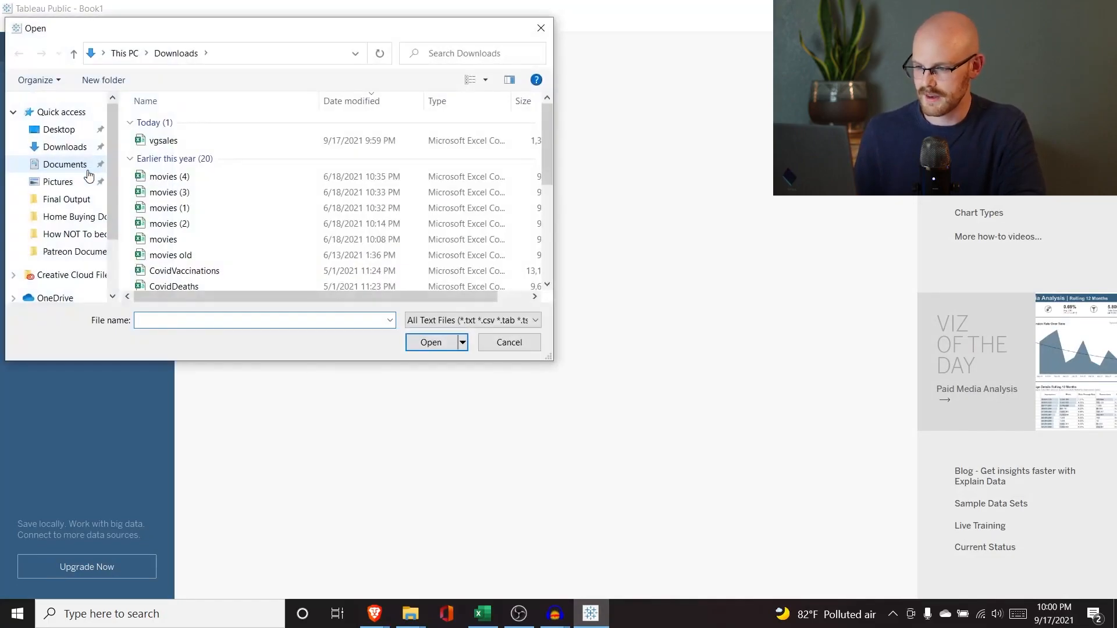
click(167, 146)
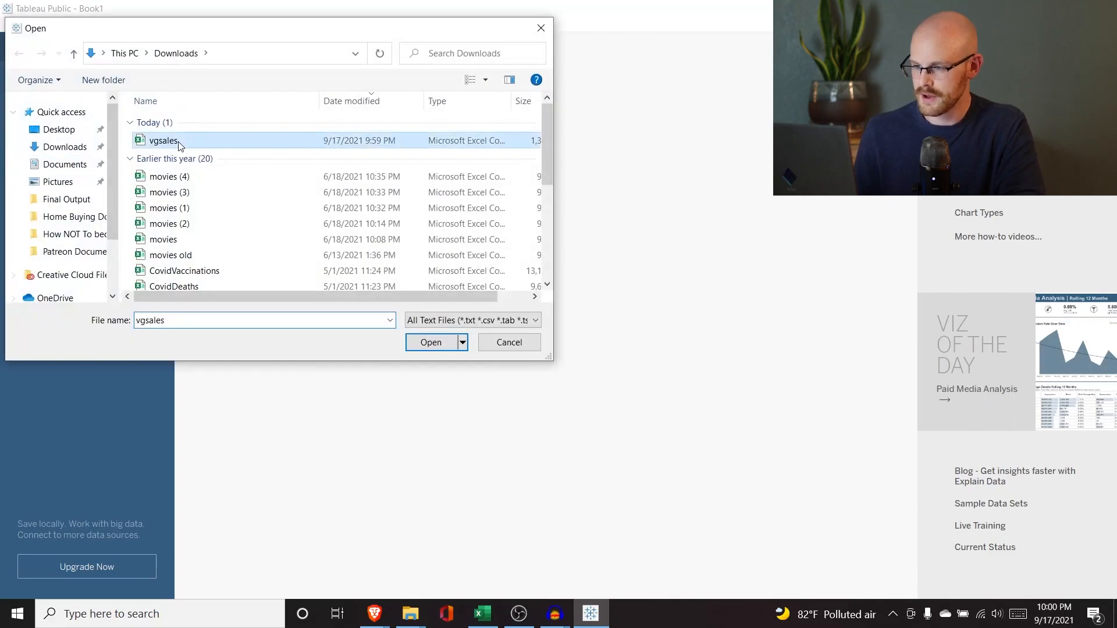
click(498, 342)
Switch to File Explorer, rename the vgsales file in Downloads as vgsales_1, and minimize the folder window
mouse_move(410, 613)
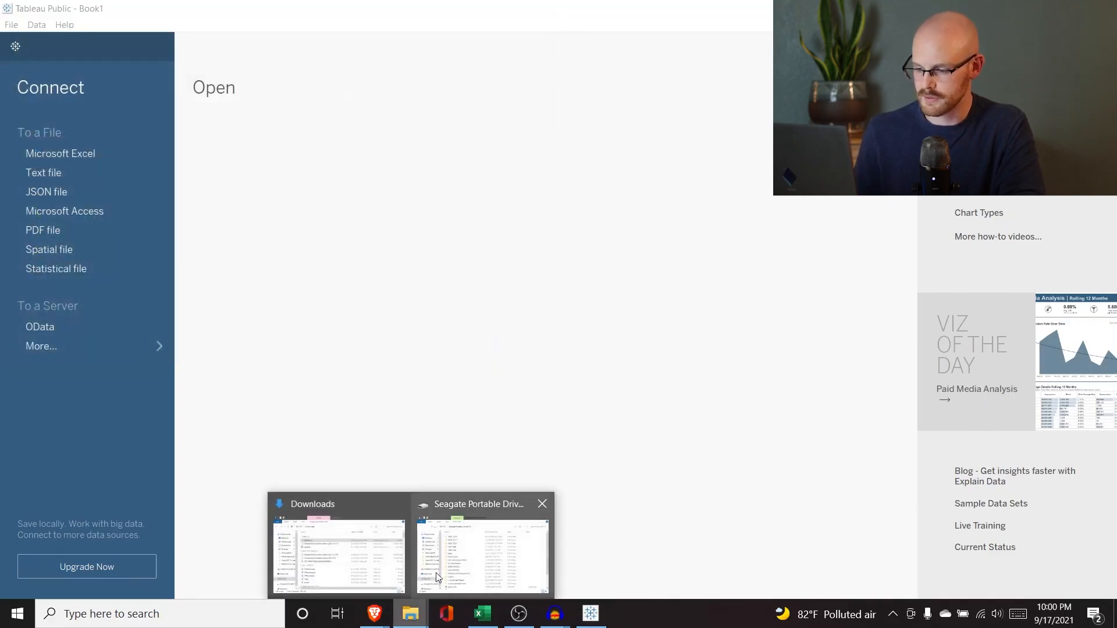
click(328, 544)
click(181, 232)
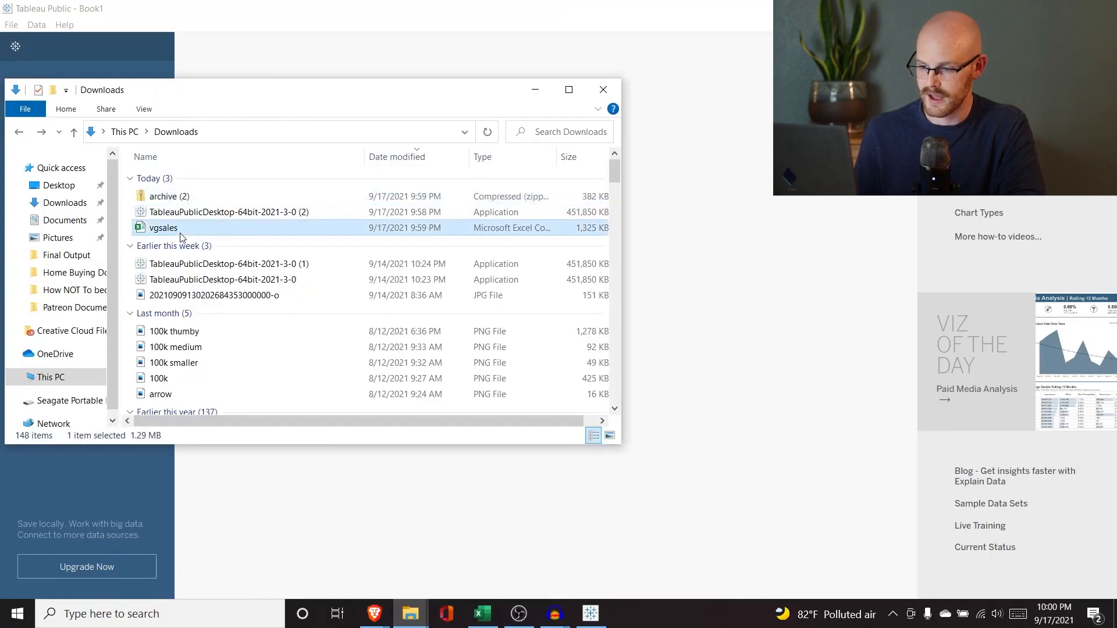
click(179, 229)
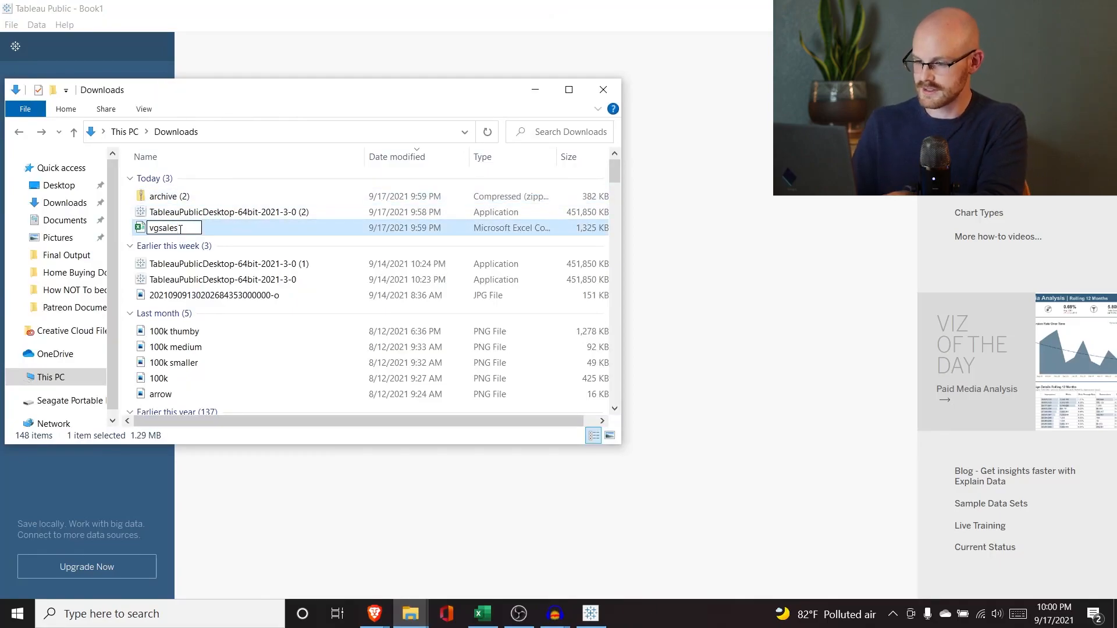
text(_1)
key(Return)
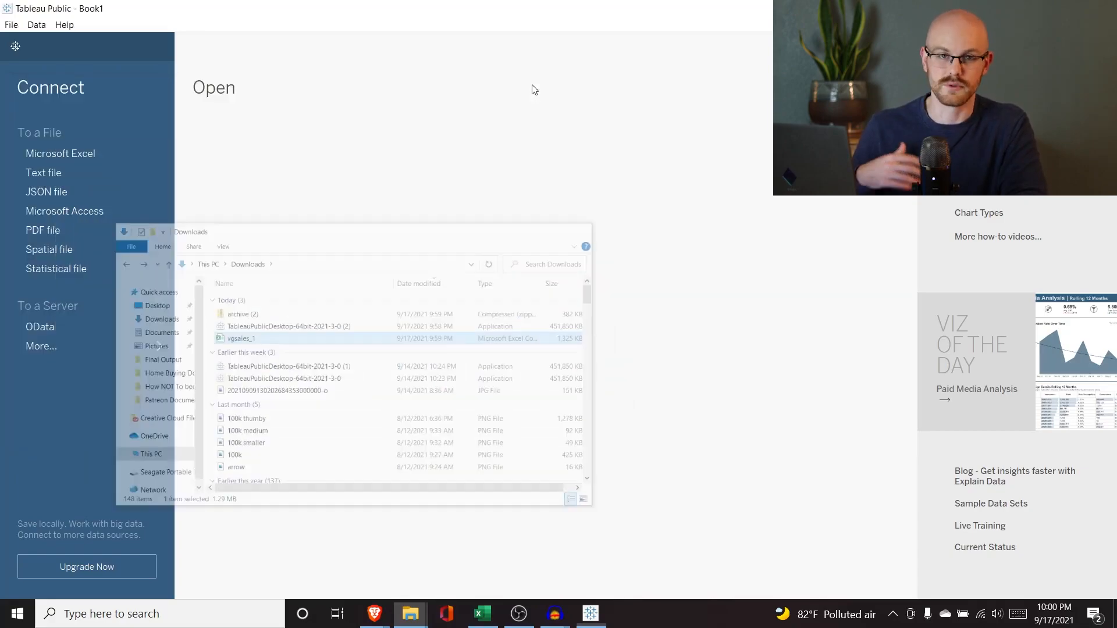
click(532, 91)
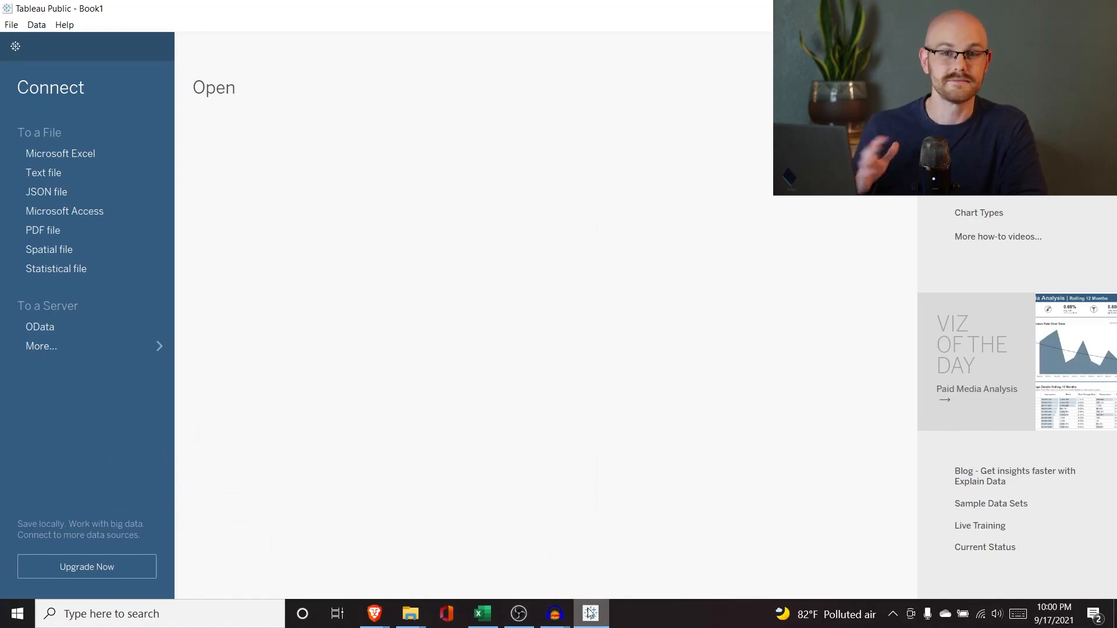
Connect Tableau Public to the text file vgsales_1 from the Downloads folder
mouse_move(589, 611)
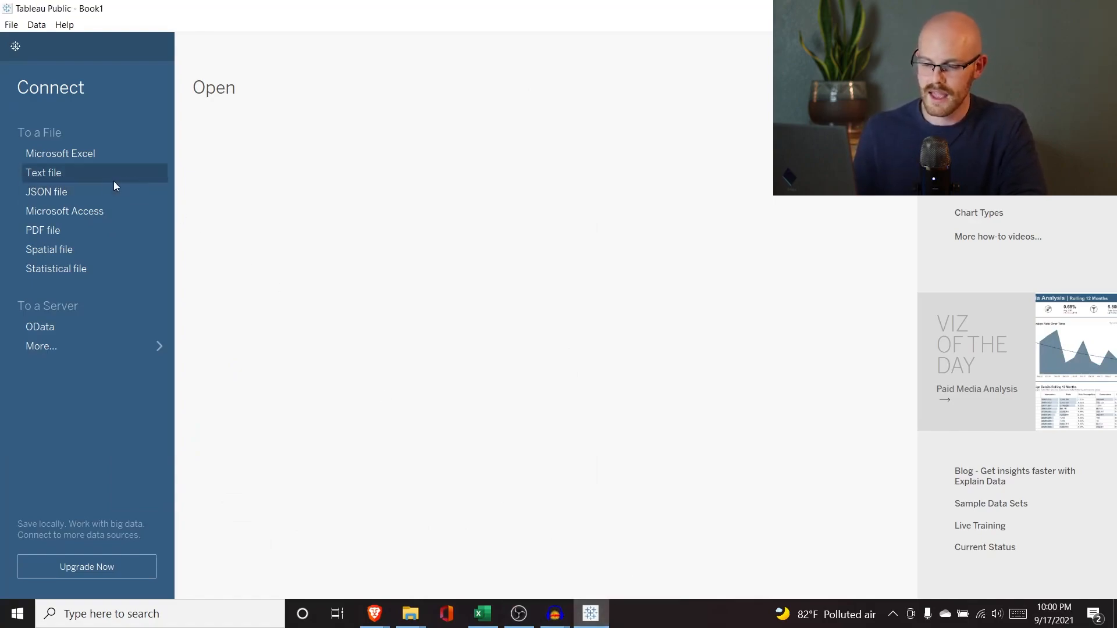
click(84, 171)
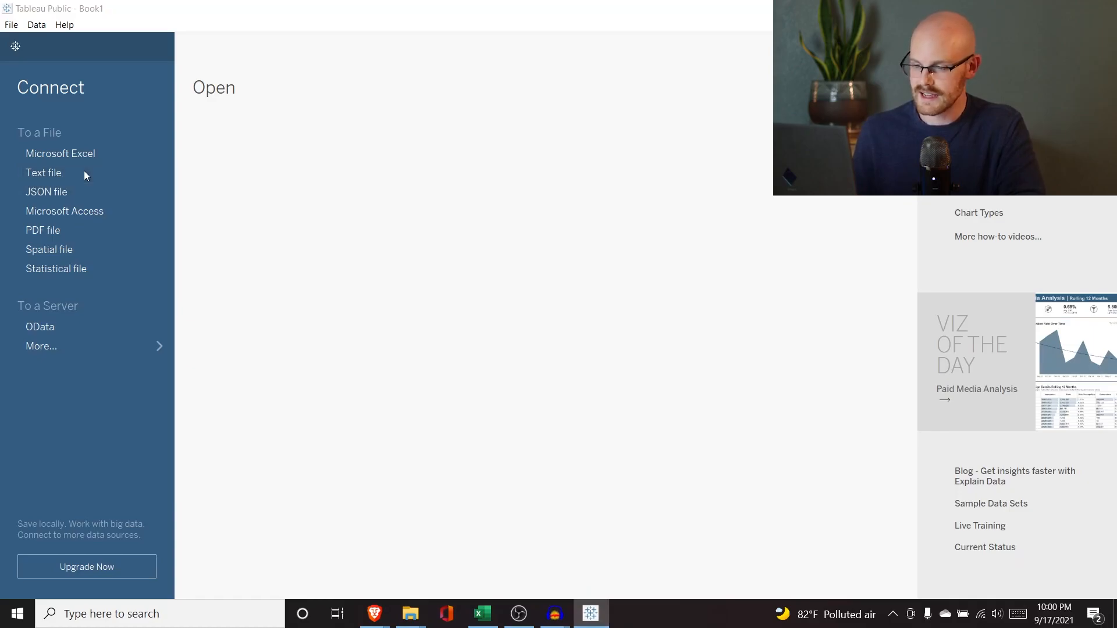
click(209, 141)
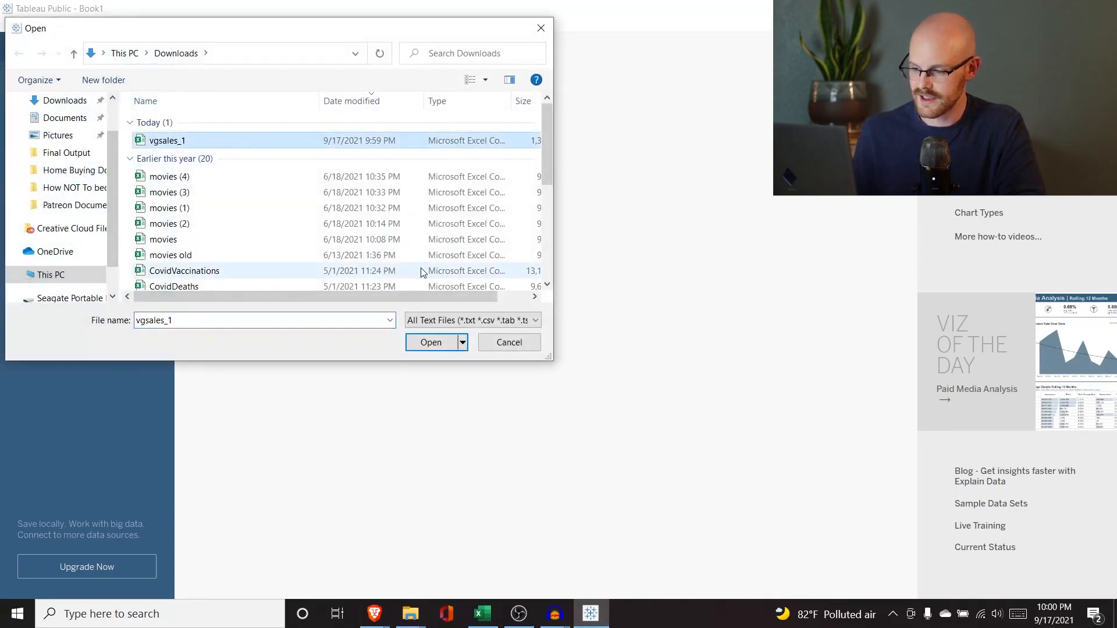
click(431, 343)
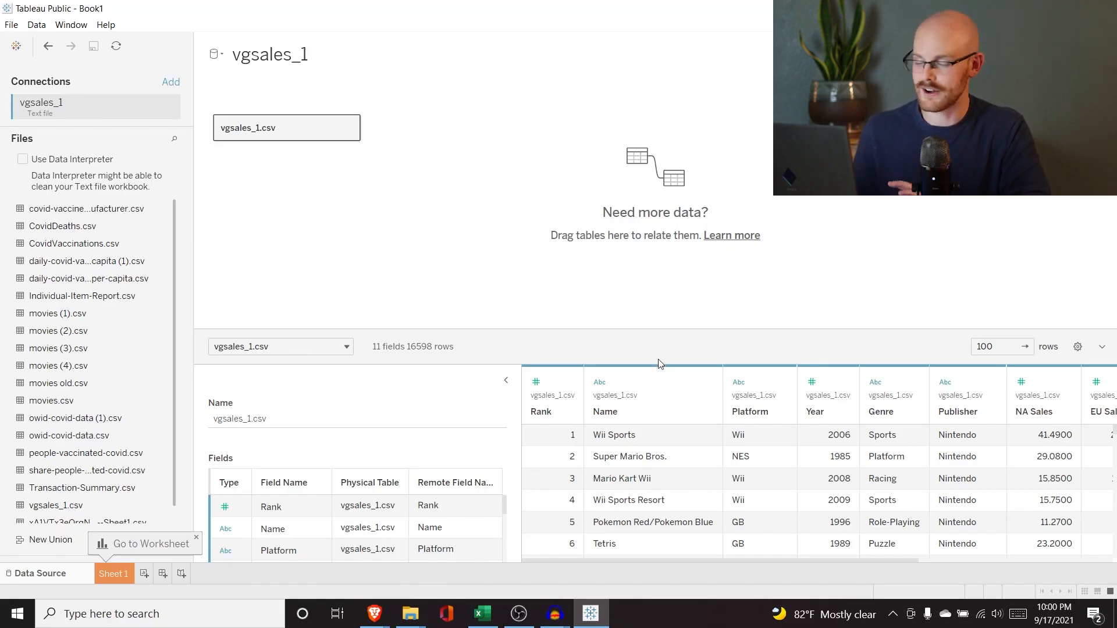
scroll(671, 532, down, 1)
scroll(672, 532, up, 1)
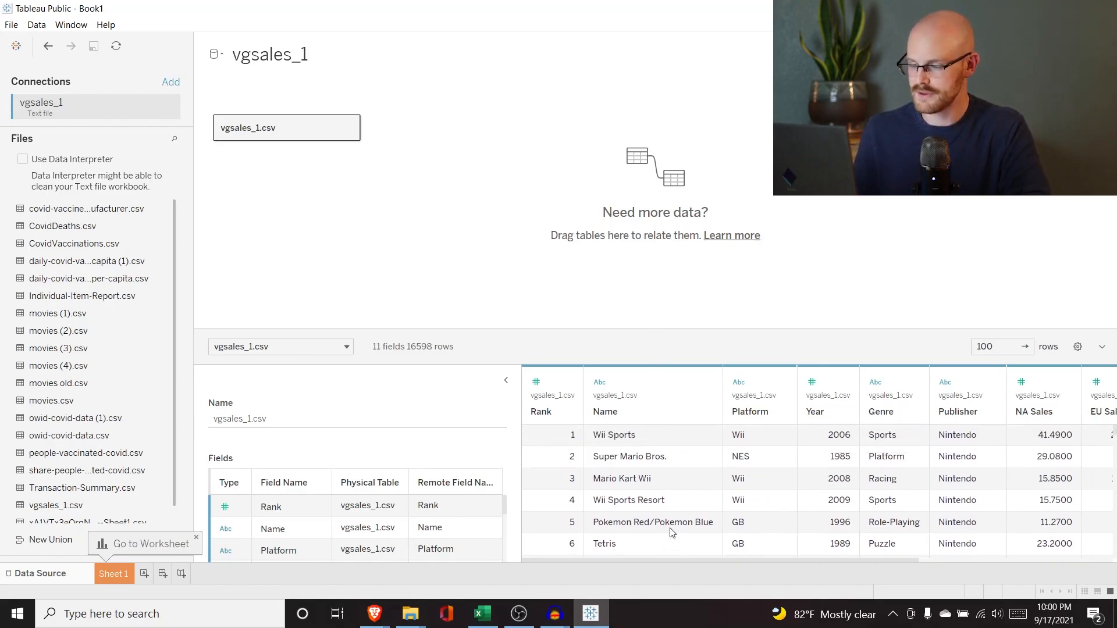
Examine the columns from Rank to Global Sales and the field list of vgsales_1.csv on the data source page
scroll(672, 533, right, 5)
scroll(672, 532, right, 2)
scroll(671, 533, left, 4)
scroll(672, 532, left, 3)
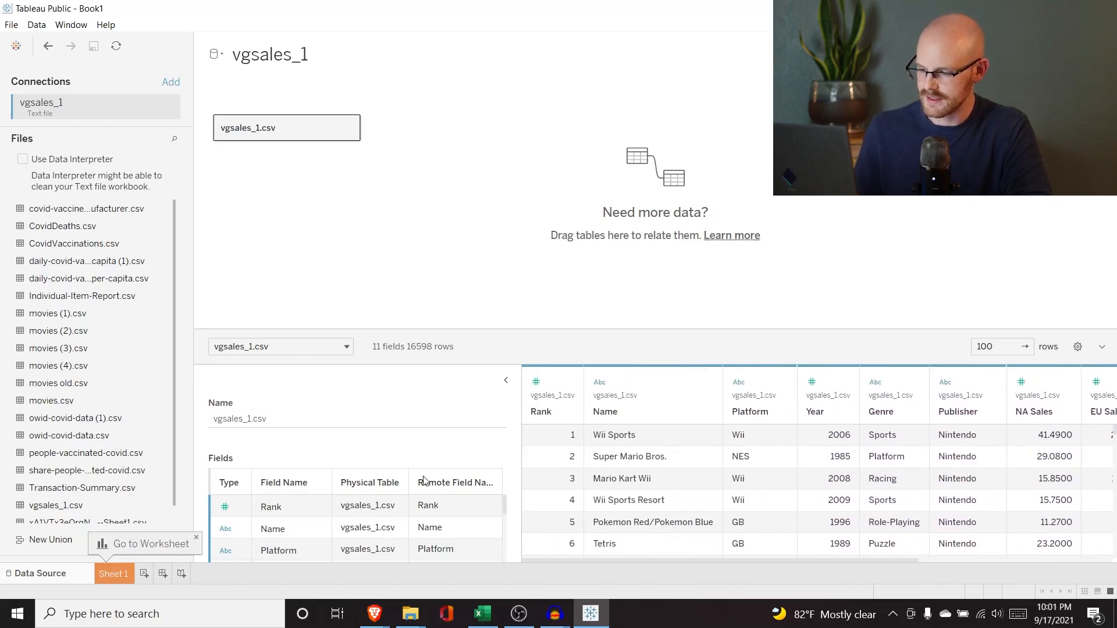
scroll(430, 529, down, 5)
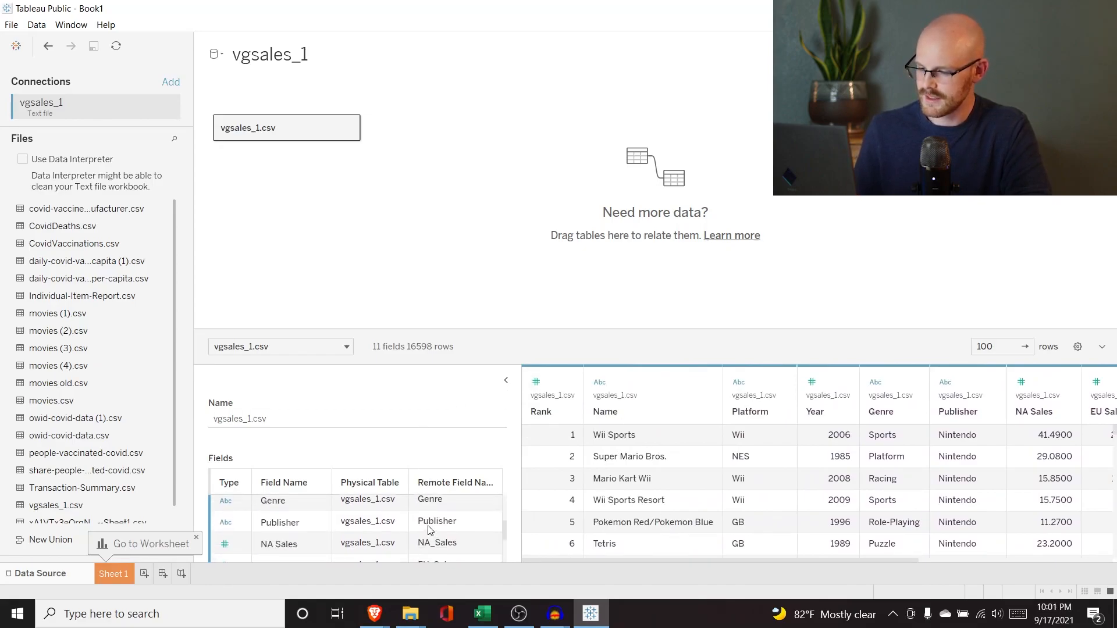
scroll(300, 538, up, 2)
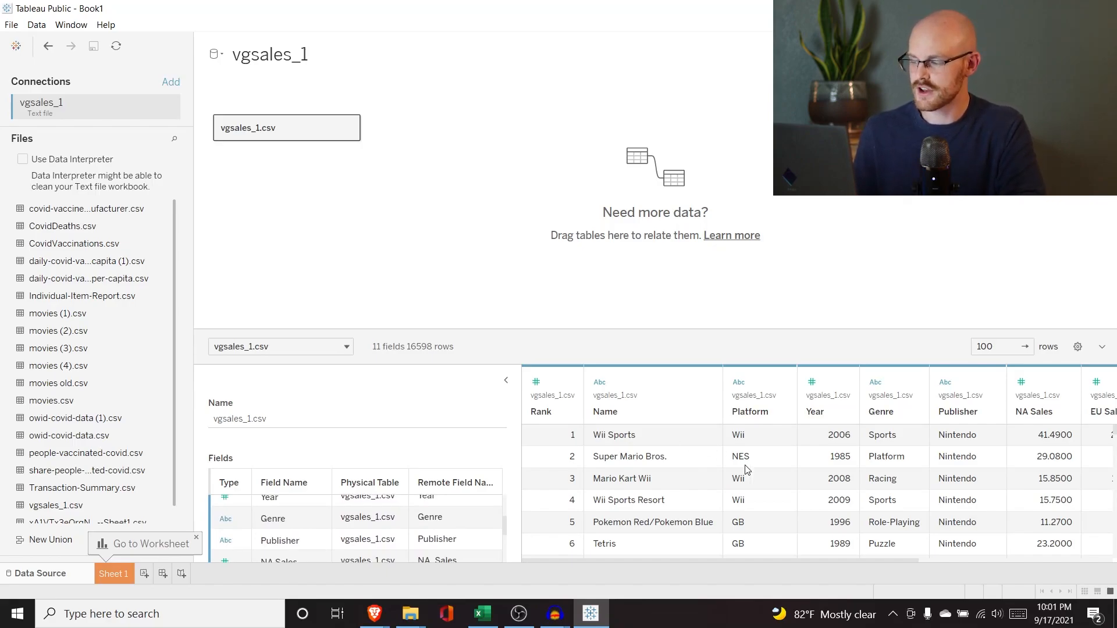
scroll(745, 465, right, 3)
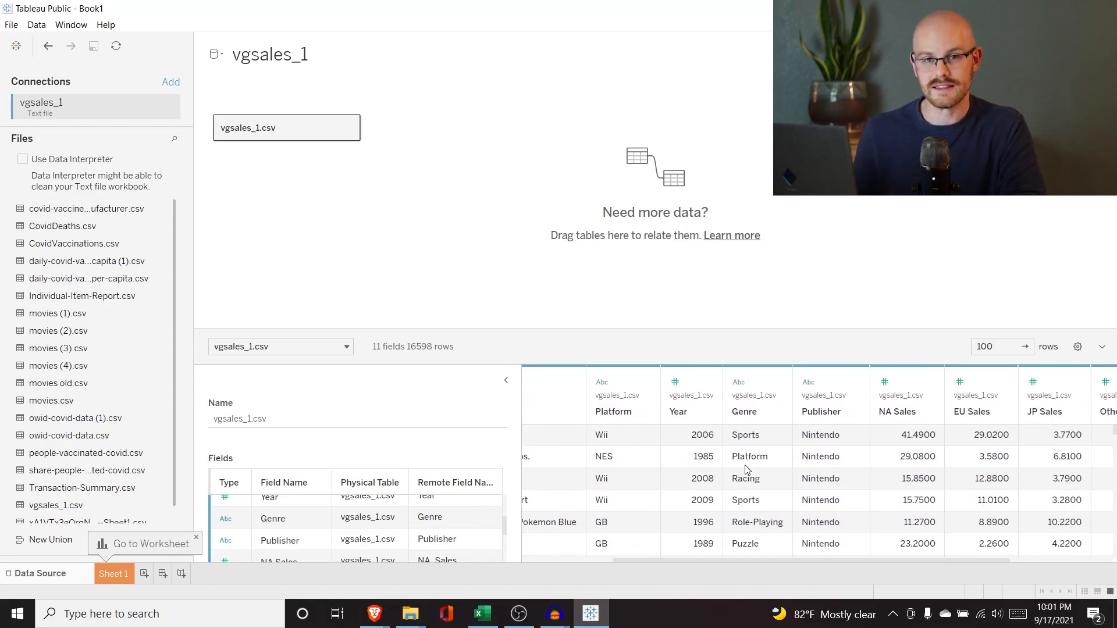
scroll(747, 469, right, 3)
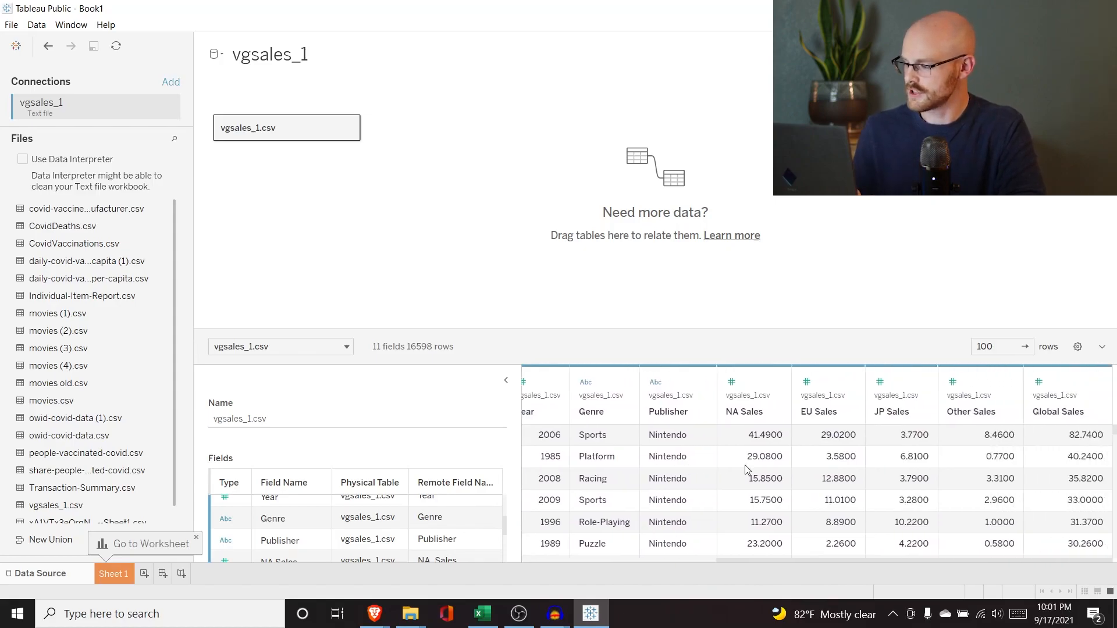
scroll(746, 469, left, 6)
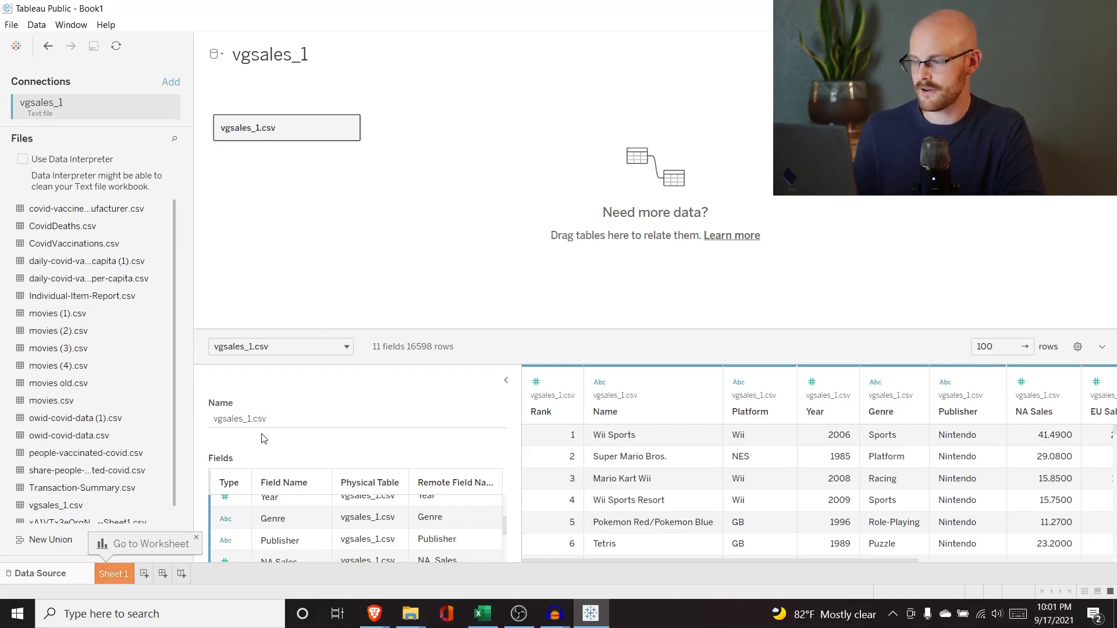
Open Sheet 1 and look over the dimensions from Genre to Year and the measures from EU Sales to Rank
click(112, 574)
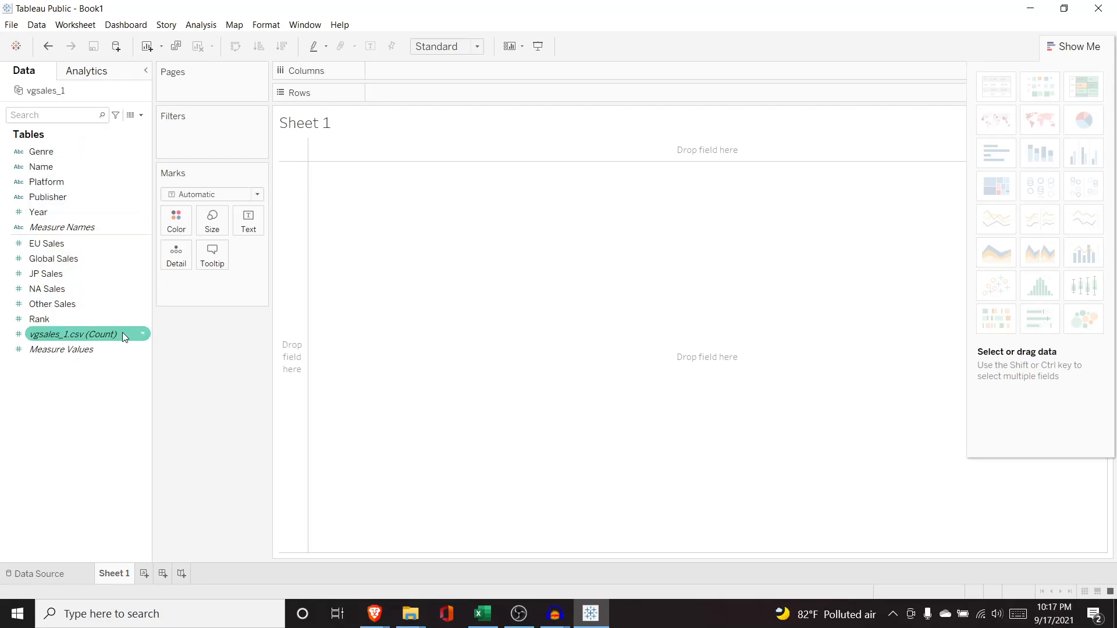
mouse_move(123, 336)
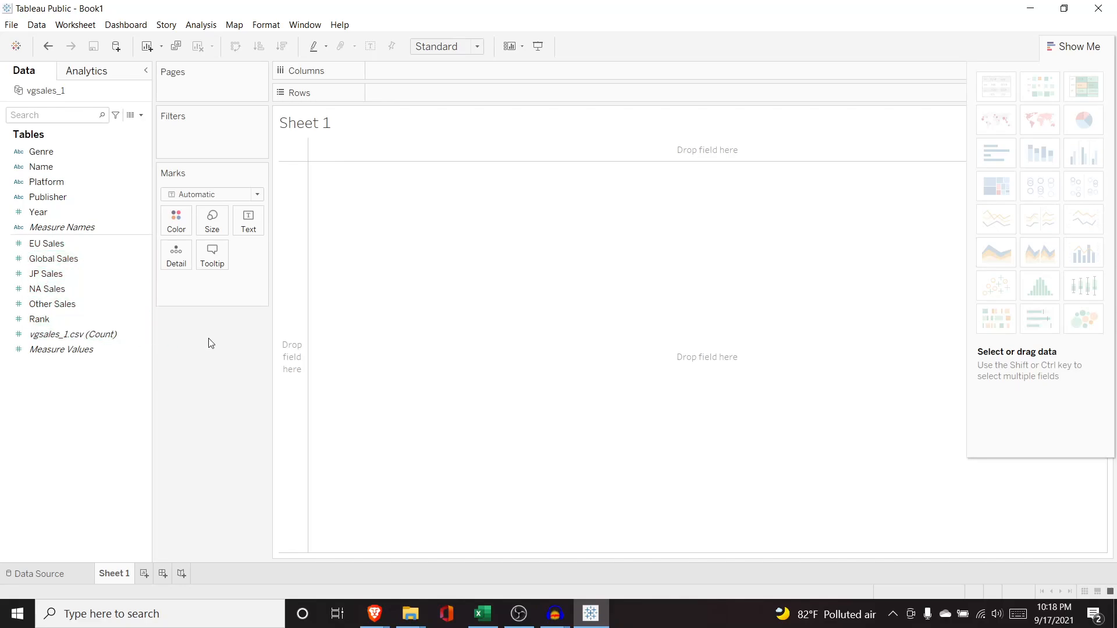
click(58, 150)
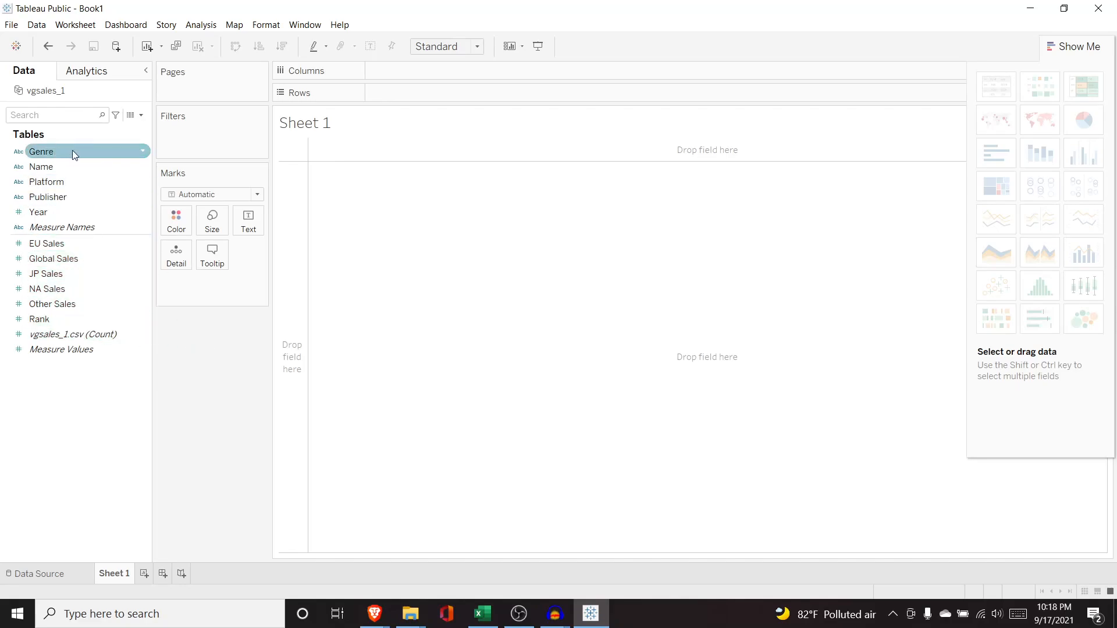
click(58, 182)
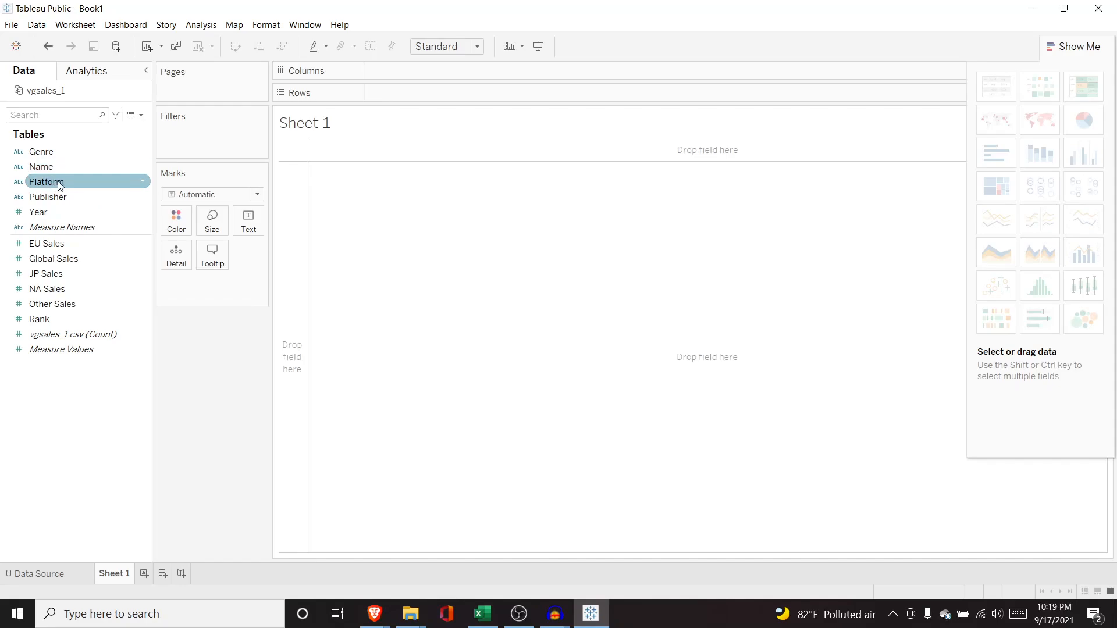
click(82, 150)
click(81, 195)
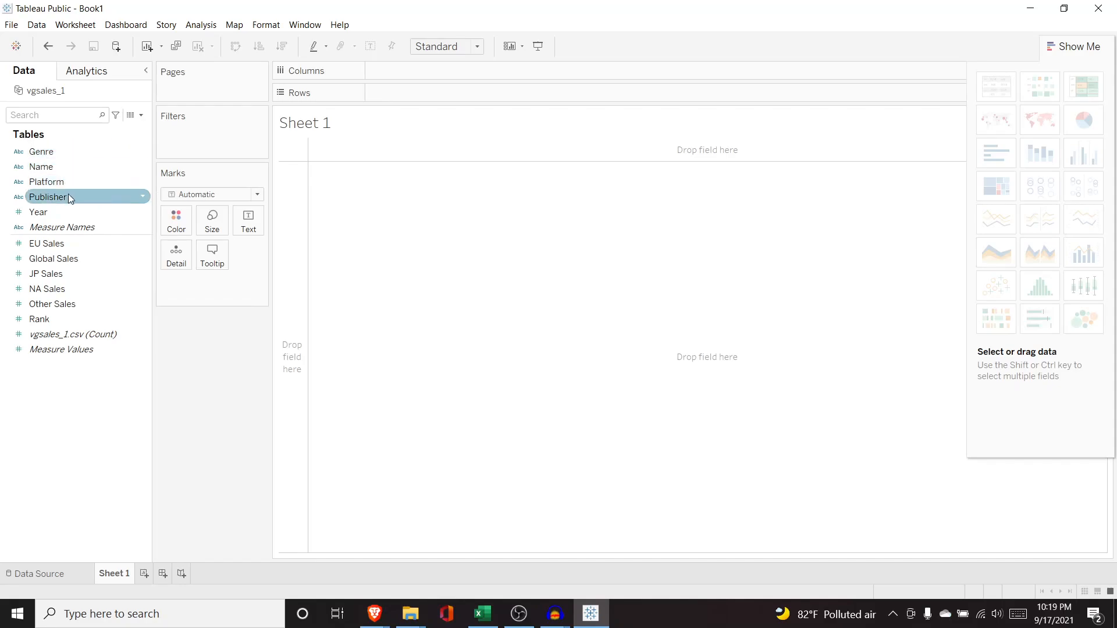
click(73, 152)
click(94, 167)
click(69, 197)
click(71, 245)
click(73, 319)
click(95, 243)
click(79, 315)
click(74, 247)
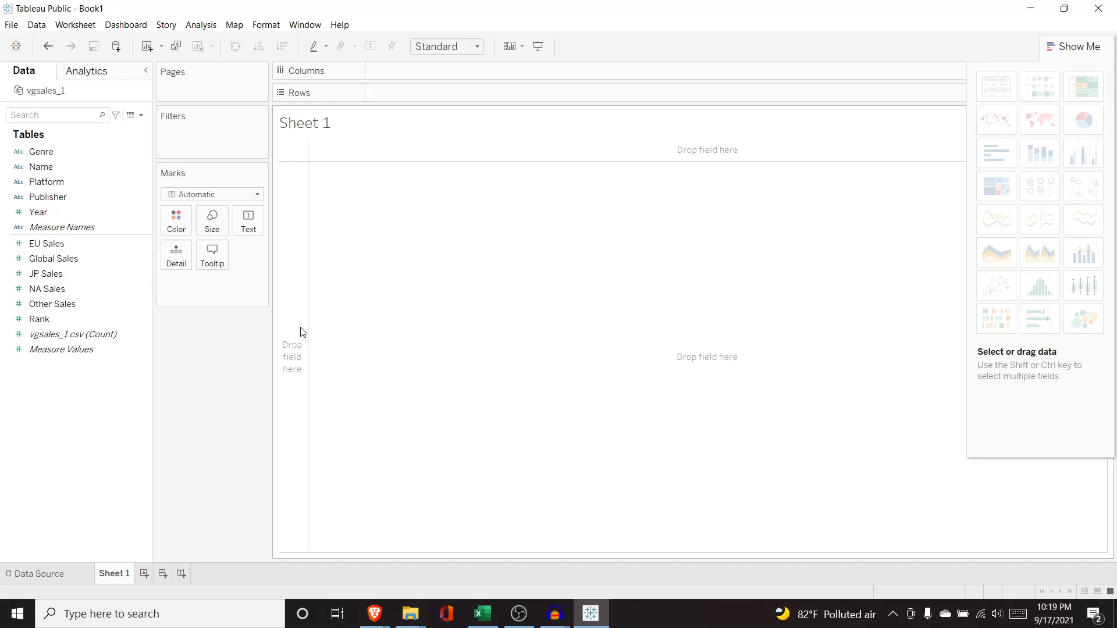
Try Global Sales as the row field of Sheet 1 and as its column field to compare the bar orientations
drag(78, 257, 294, 292)
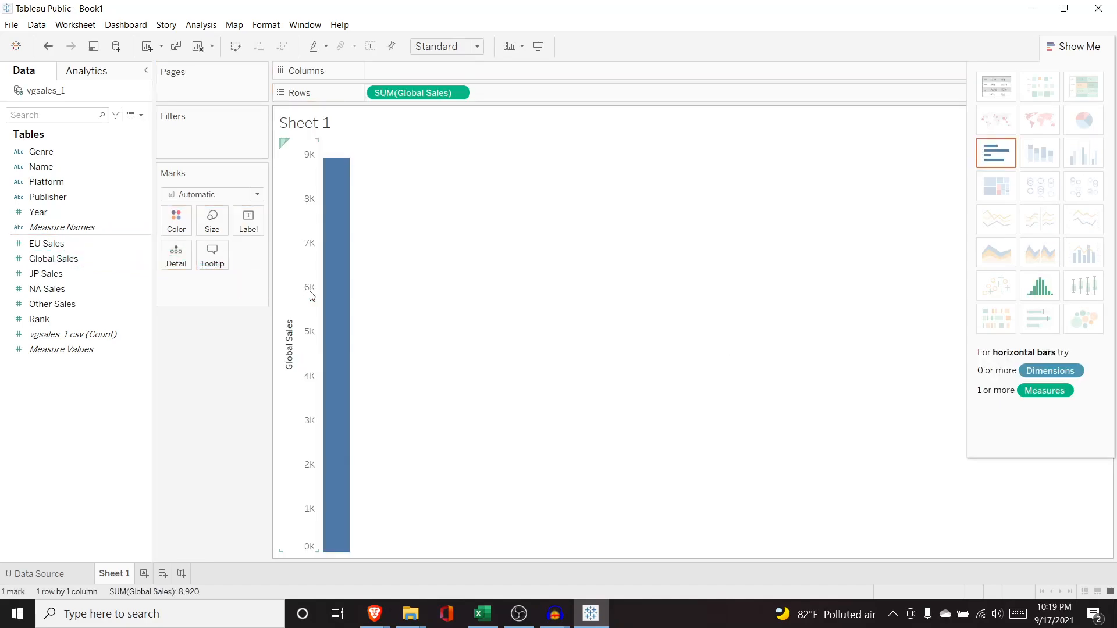
mouse_move(332, 209)
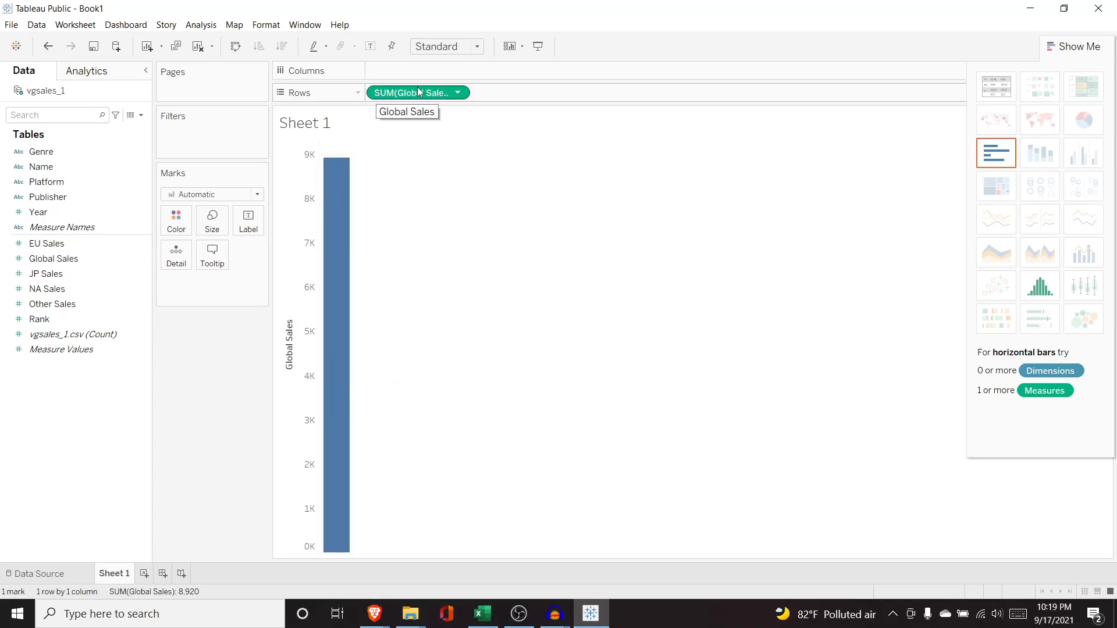
mouse_move(420, 93)
mouse_down()
mouse_move(76, 212)
mouse_move(70, 266)
mouse_move(480, 149)
mouse_up()
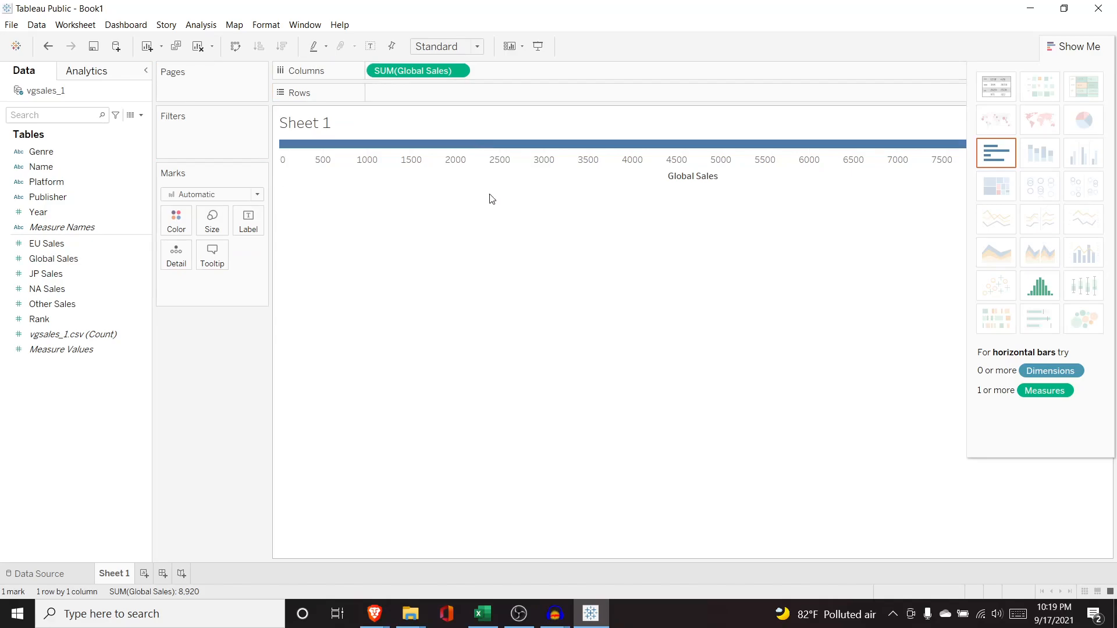
drag(414, 71, 419, 96)
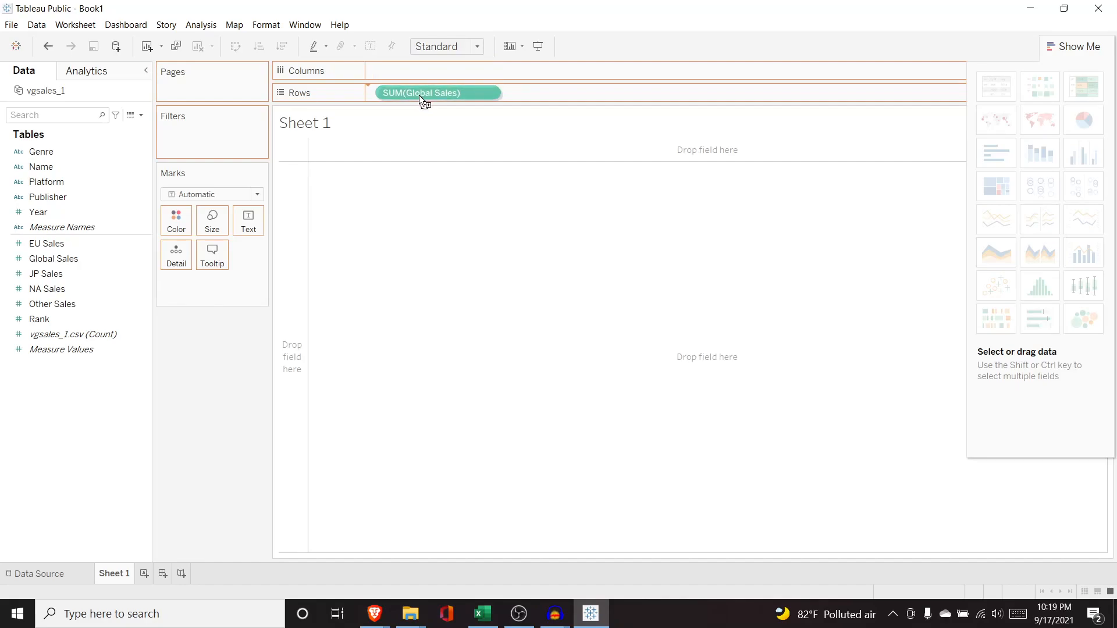
Try showing Global Sales as a text mark in the view, and remove it from the sheet
drag(419, 95, 561, 297)
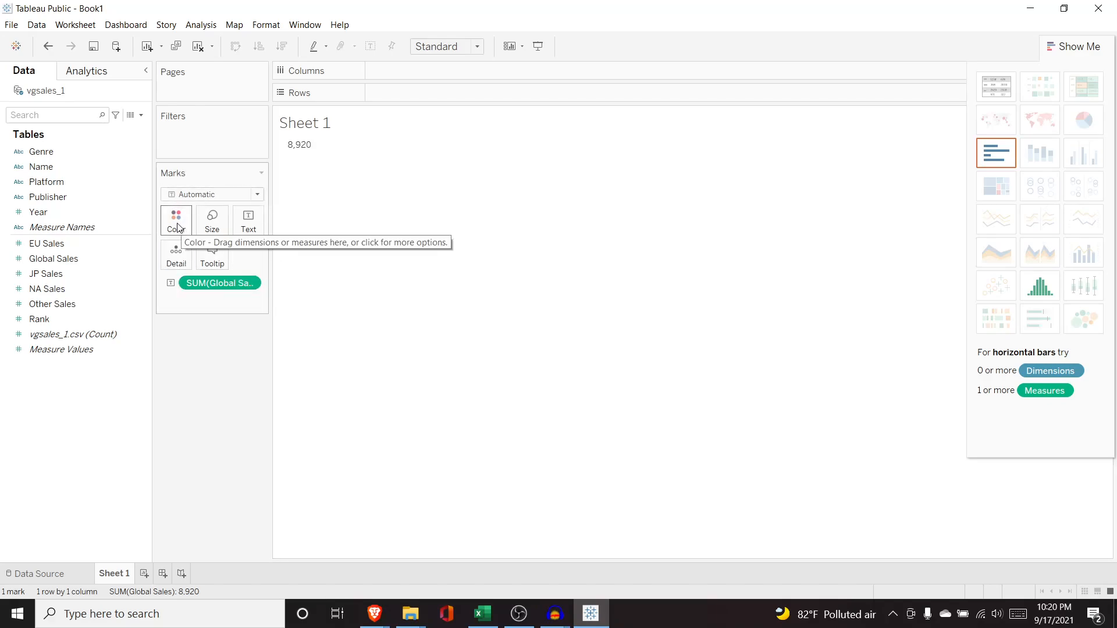
click(210, 283)
key(Delete)
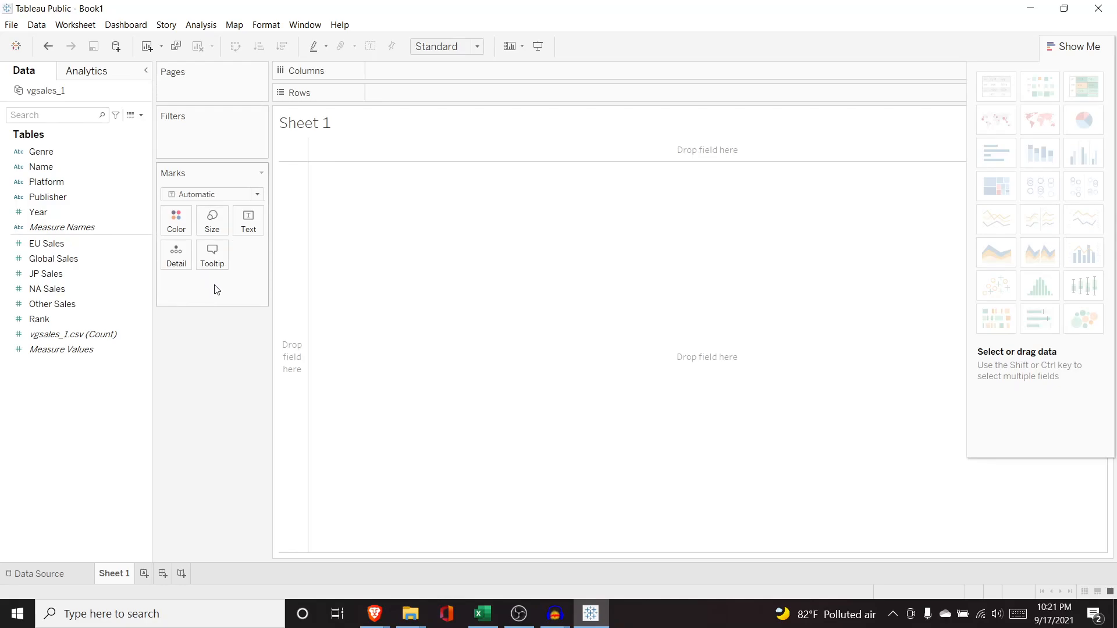
Plot the sum of Global Sales on the rows against Year on the columns
click(100, 261)
drag(88, 257, 434, 93)
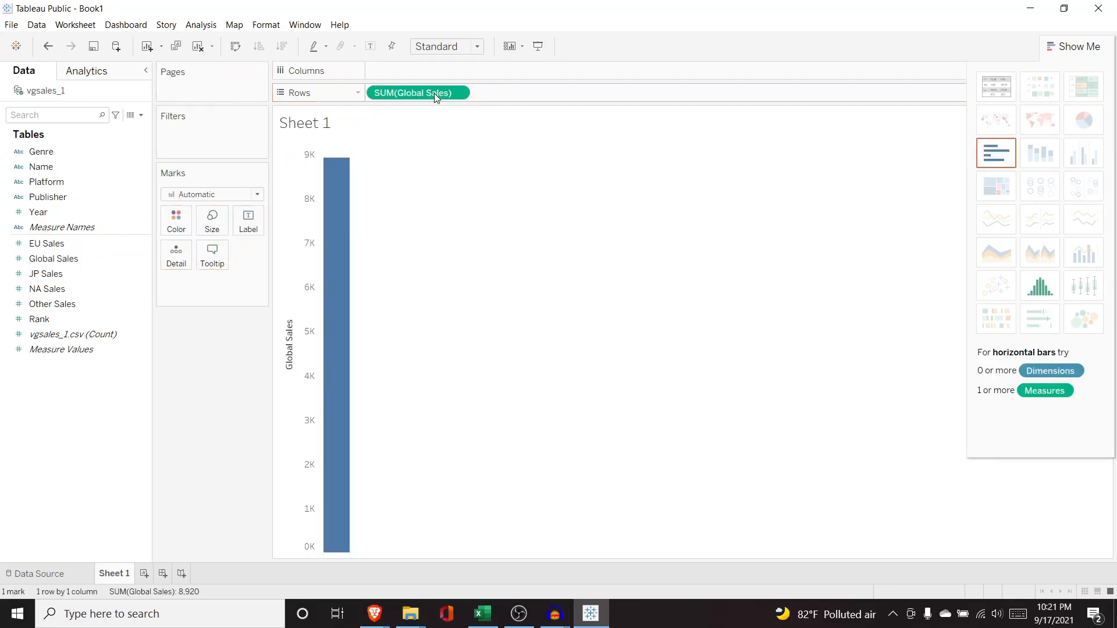
click(87, 198)
click(75, 213)
drag(75, 214, 427, 69)
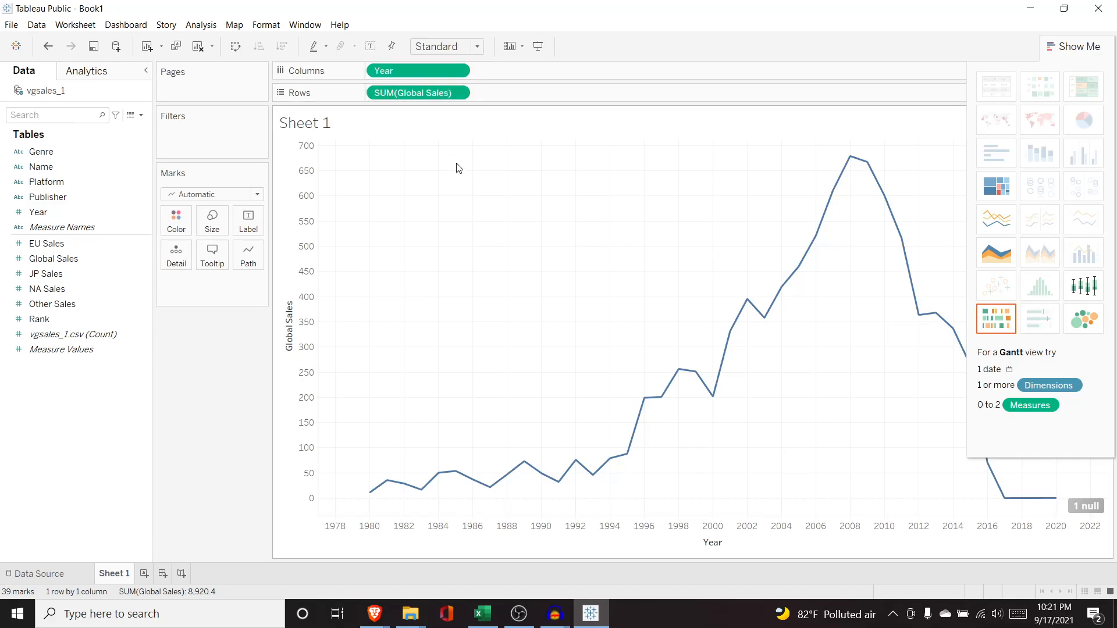
Try splitting the chart by Genre on the columns and on the rows, and remove Genre from the view
click(93, 153)
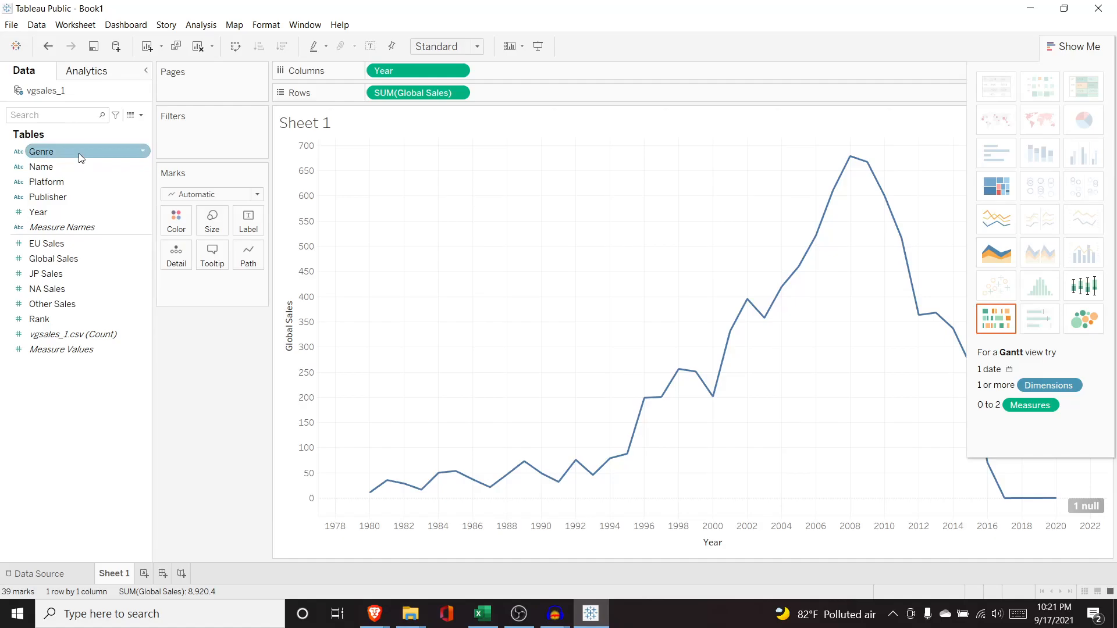
drag(79, 153, 375, 71)
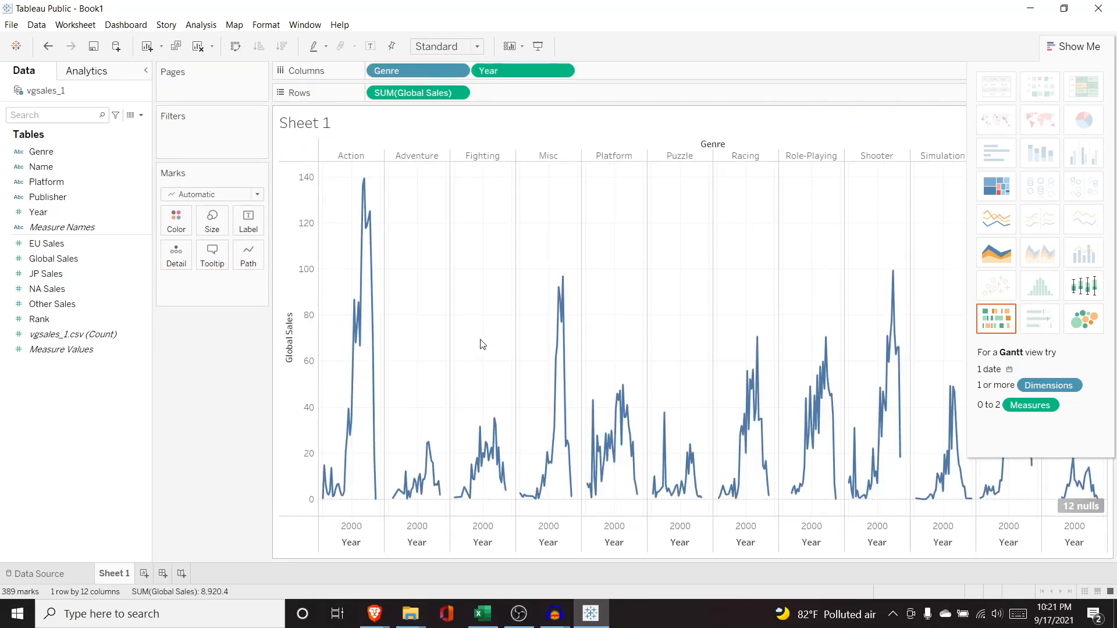
drag(414, 72, 385, 93)
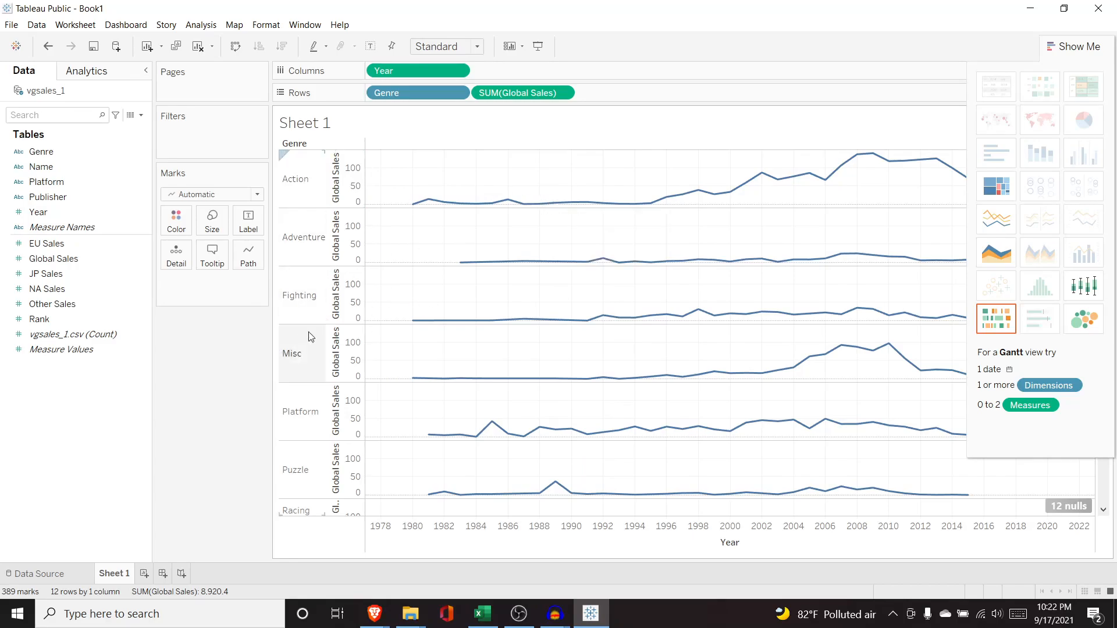
drag(396, 91, 72, 206)
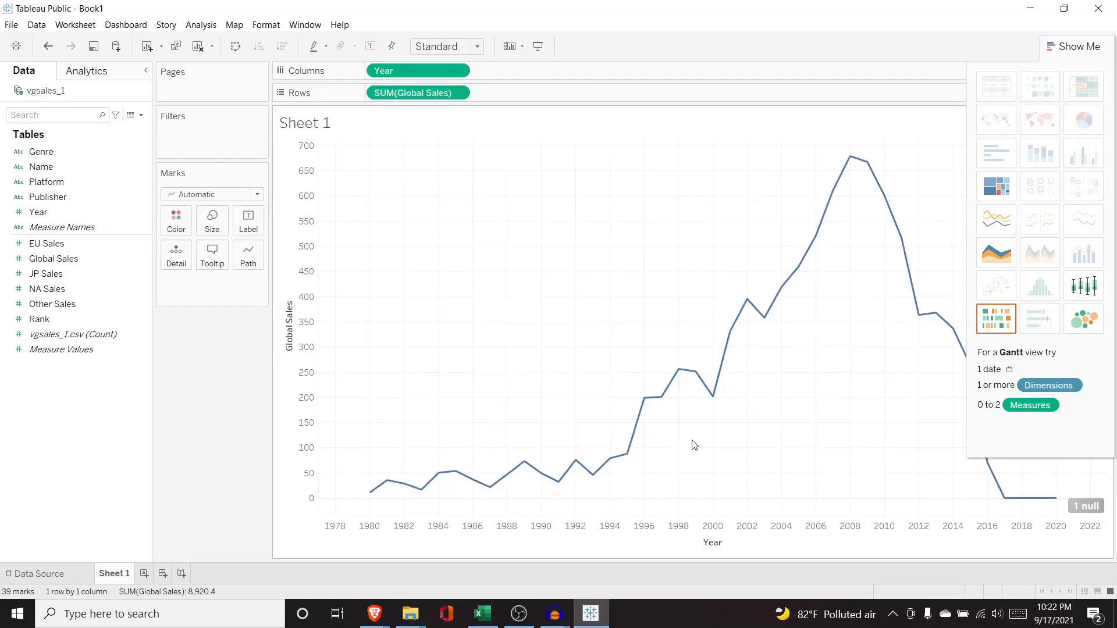
Add Genre as a detail mark to draw a separate line per genre, and inspect the Action line's data points
drag(101, 153, 209, 291)
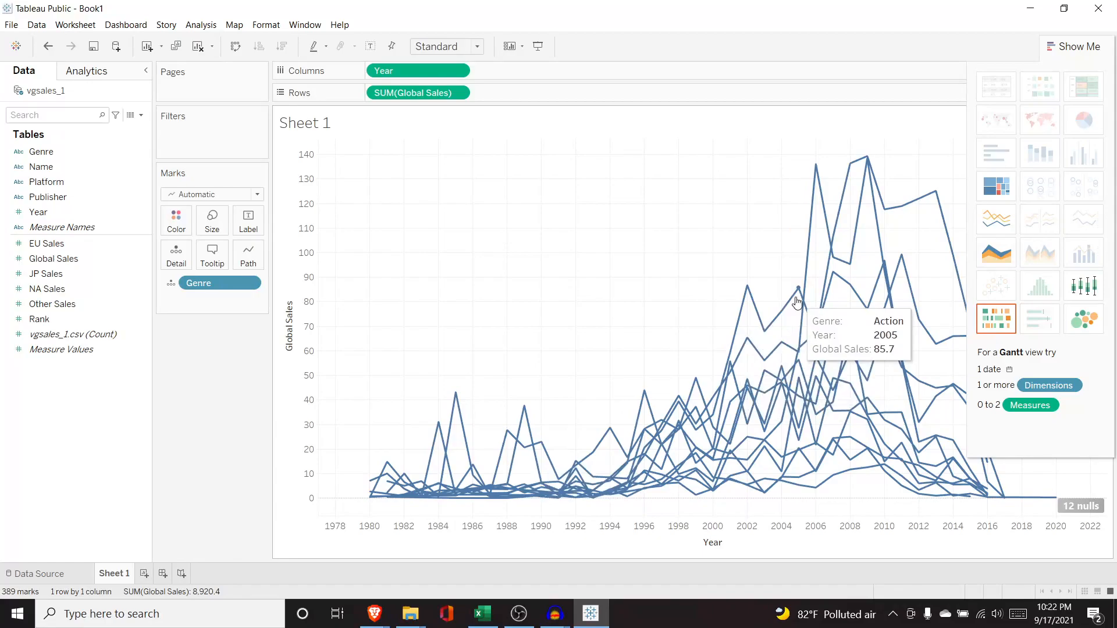
mouse_move(774, 323)
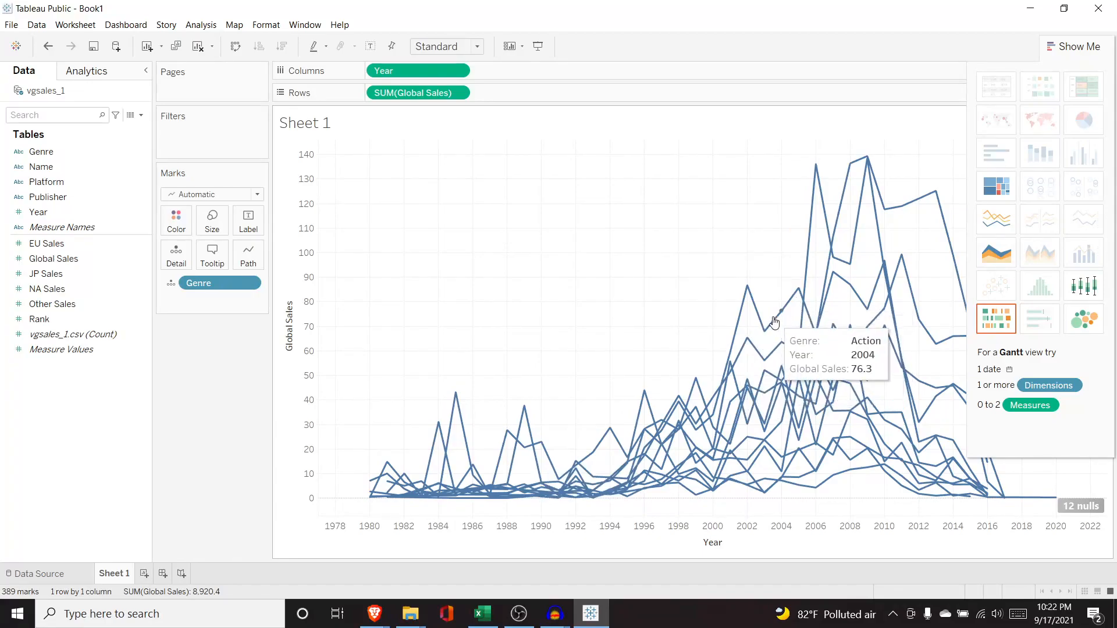
mouse_move(778, 348)
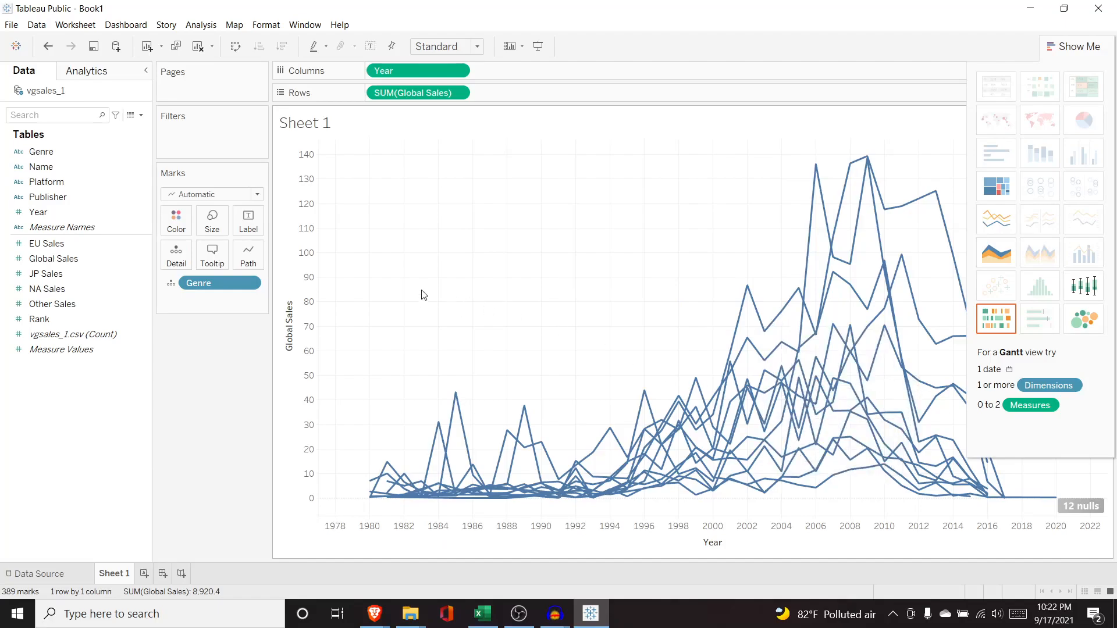
Hide the Show Me chart suggestions and color the lines by Genre
click(1071, 50)
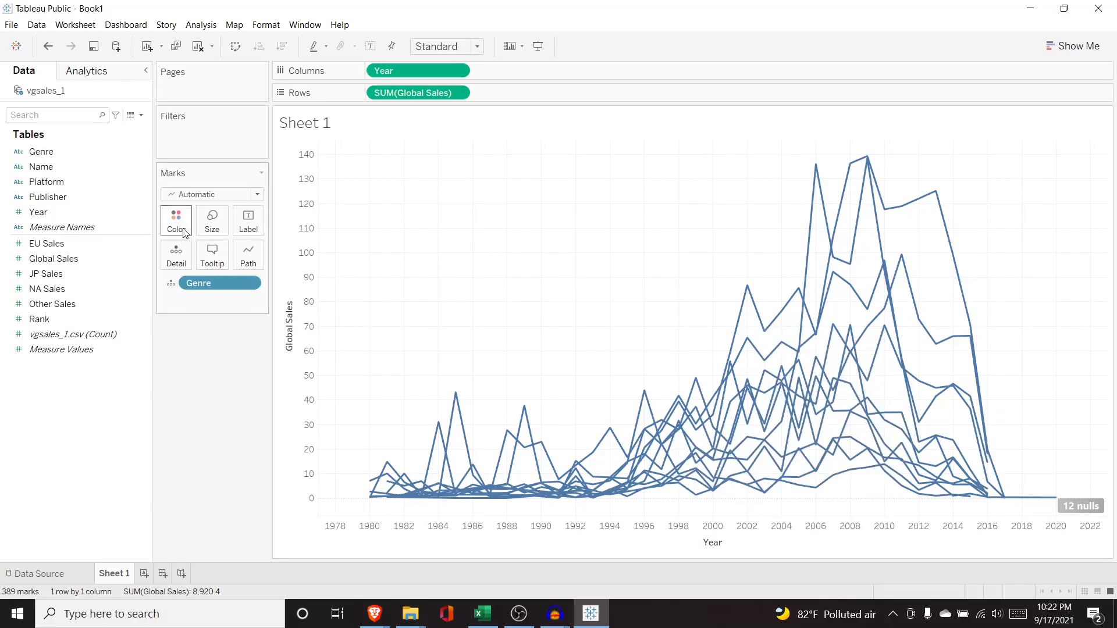
click(171, 282)
click(173, 300)
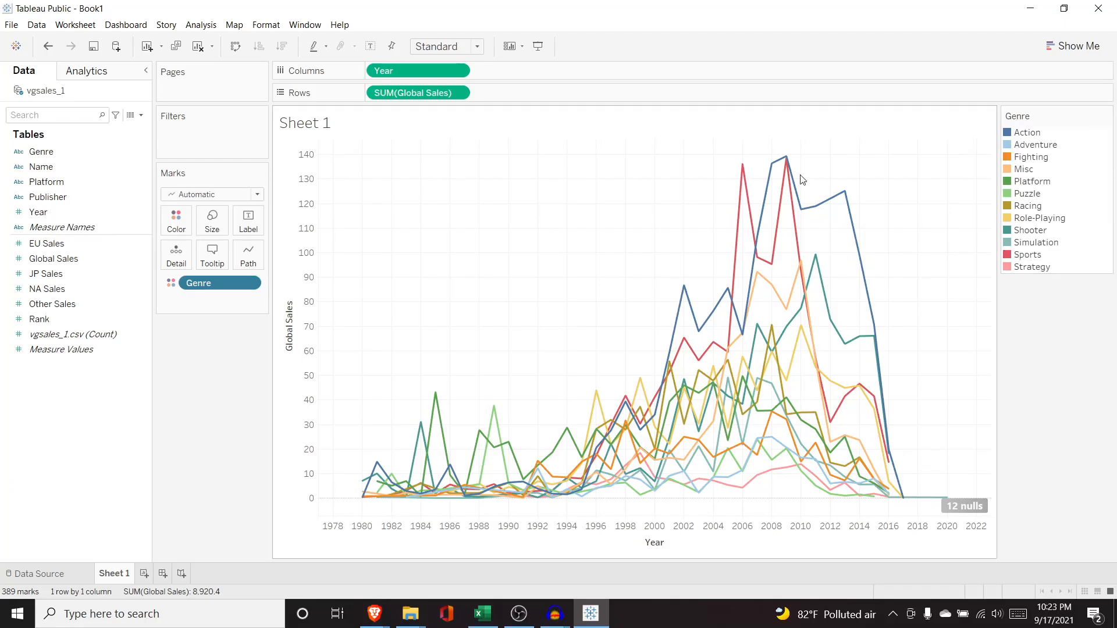
mouse_move(743, 163)
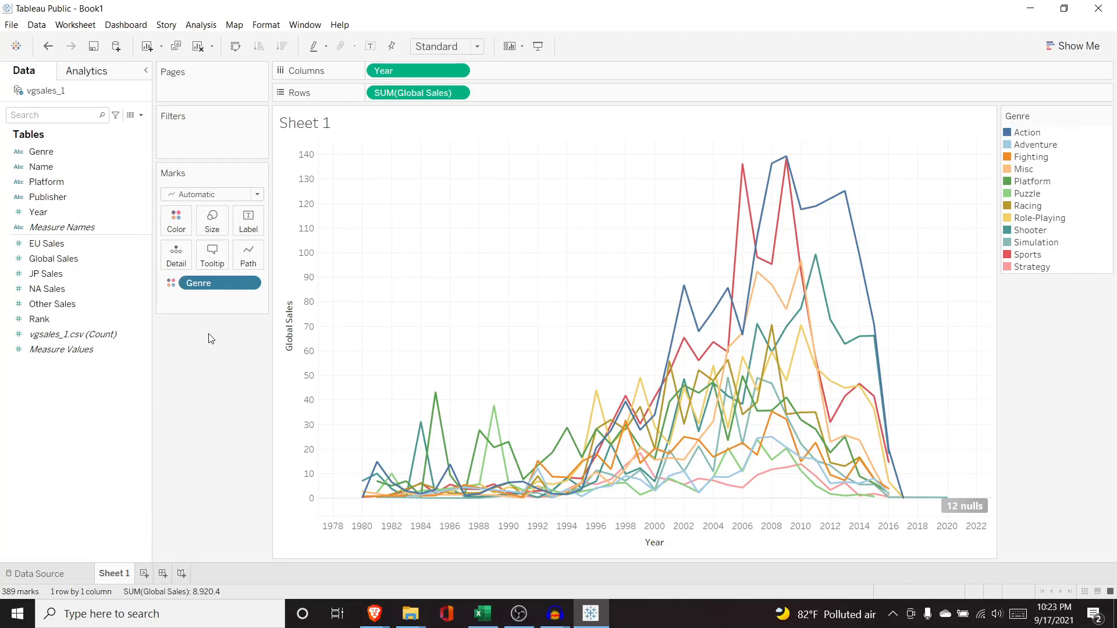
Add Genre to the marks a second time as a label, and toggle the mark labels, leaving them shown
drag(61, 149, 217, 298)
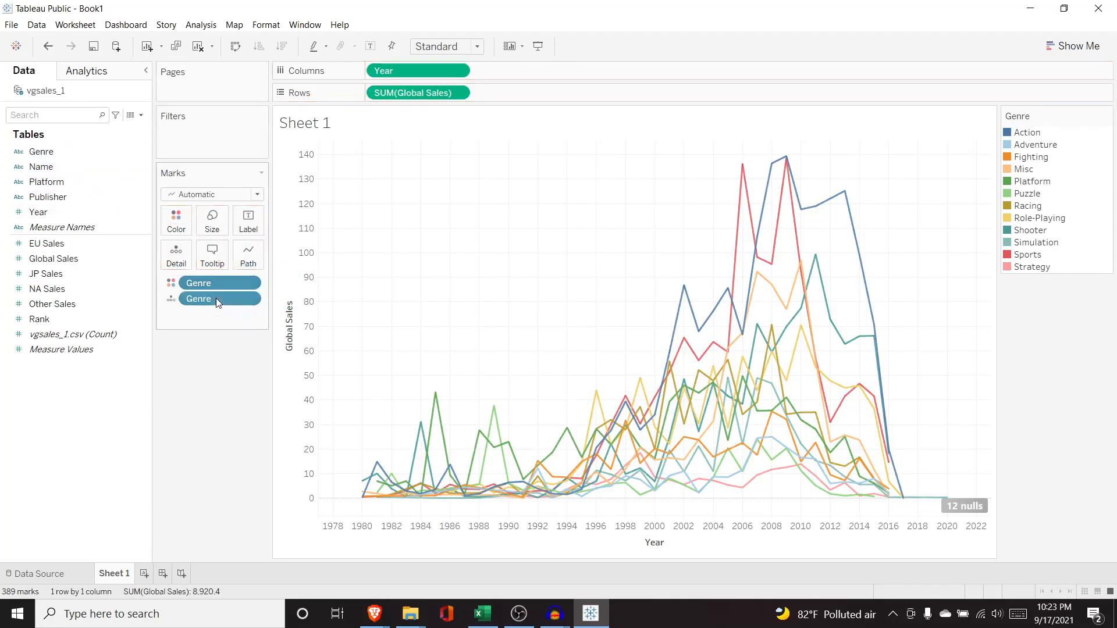
click(170, 298)
click(188, 330)
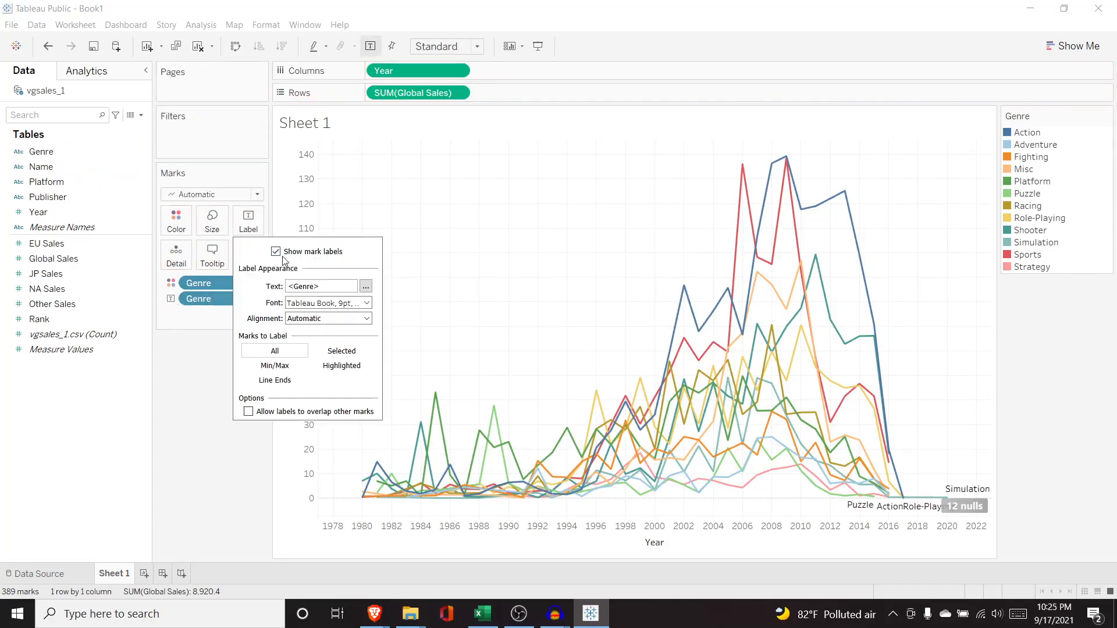
click(276, 252)
click(276, 252)
click(275, 252)
click(276, 252)
Set the font color of the Genre labels to Match Mark Color
click(366, 303)
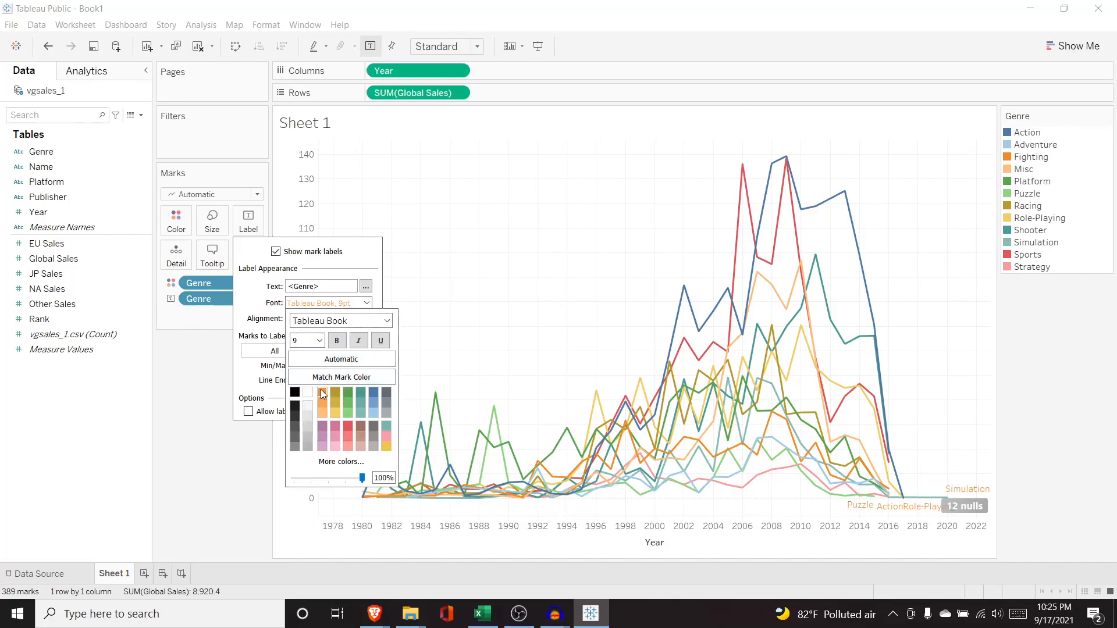
click(309, 372)
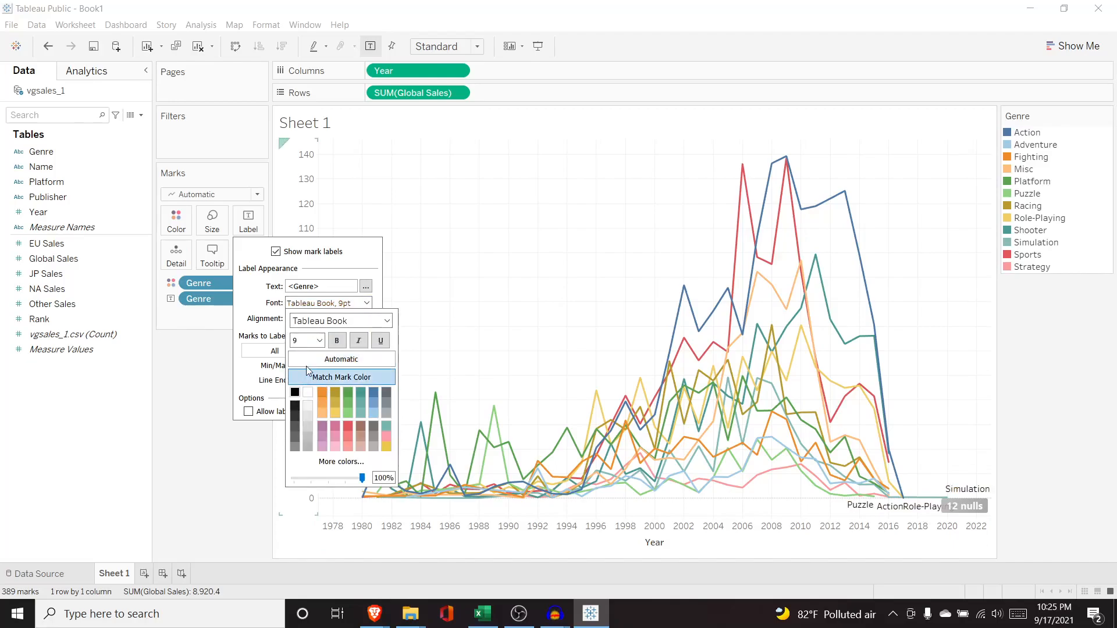
click(253, 312)
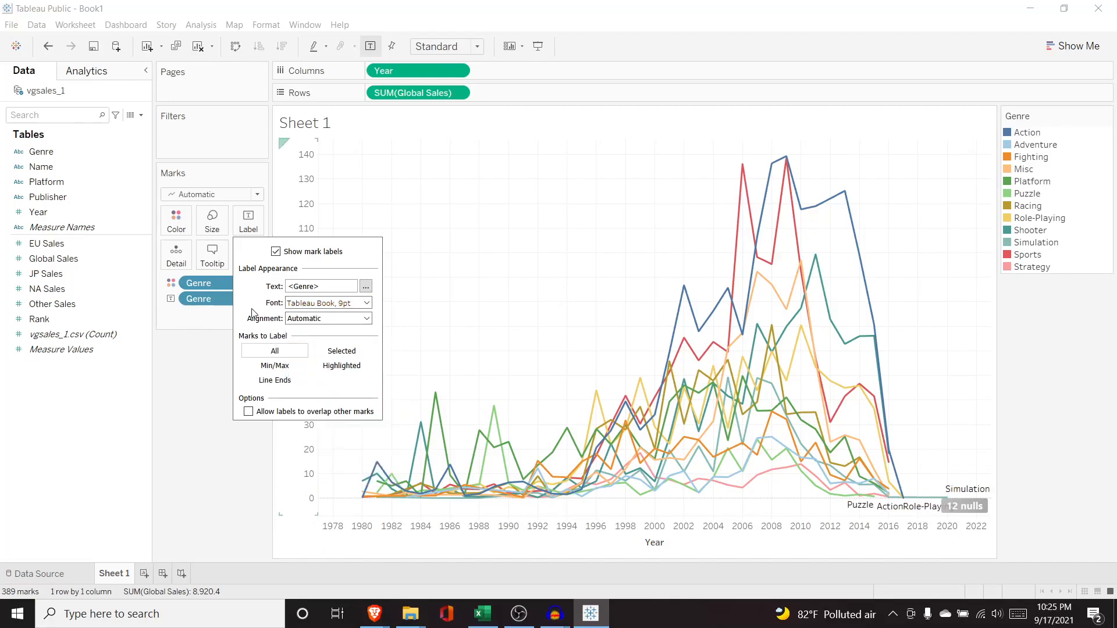
Try labeling only the minimum and maximum marks, and then only the selected marks by selecting an area around the peaks
click(275, 366)
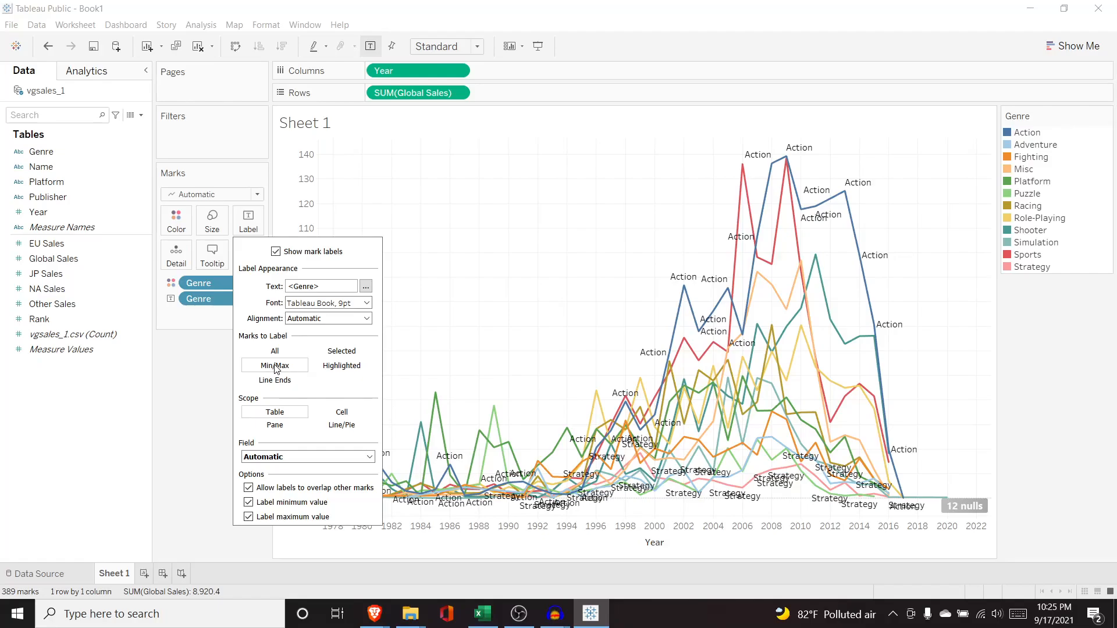
mouse_move(742, 179)
click(344, 352)
drag(617, 151, 932, 359)
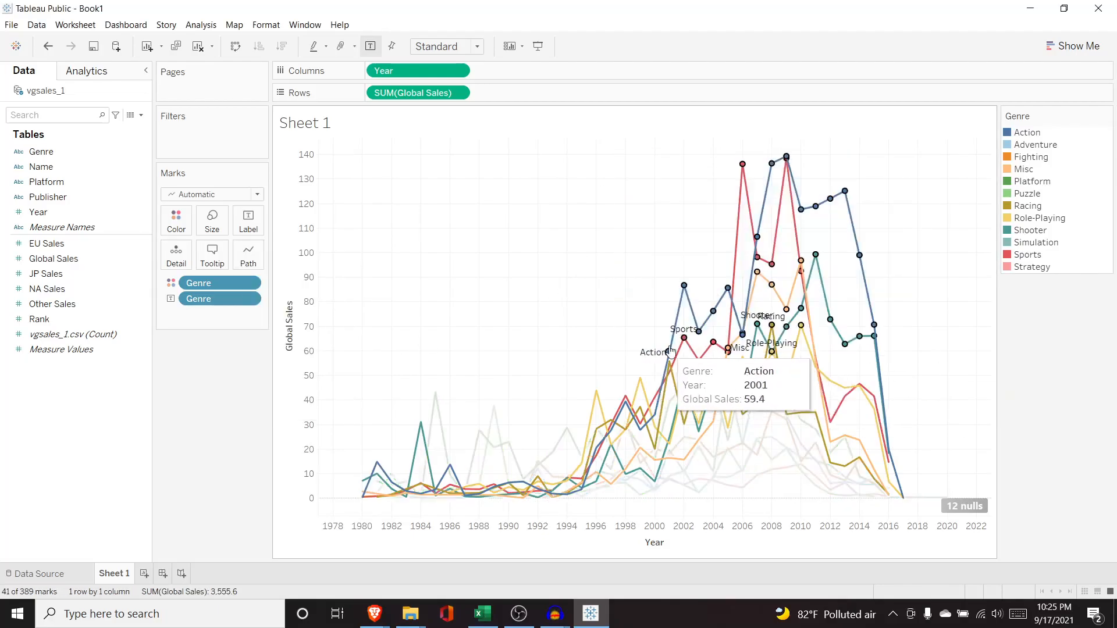
Return the Genre labels to all marks and clear the selection in the chart
click(250, 229)
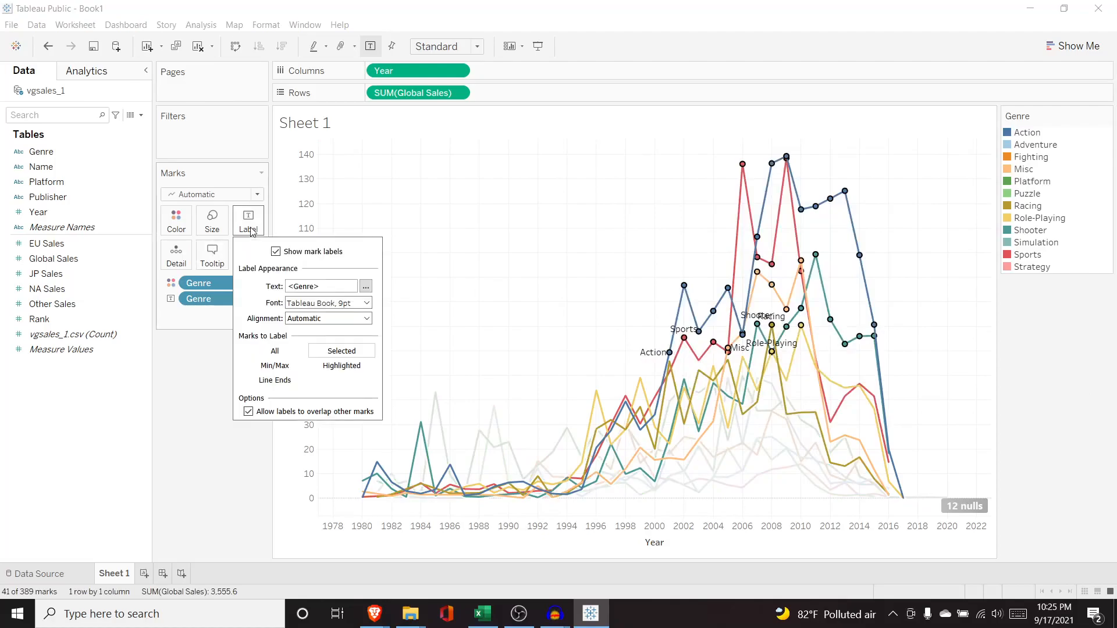
click(288, 354)
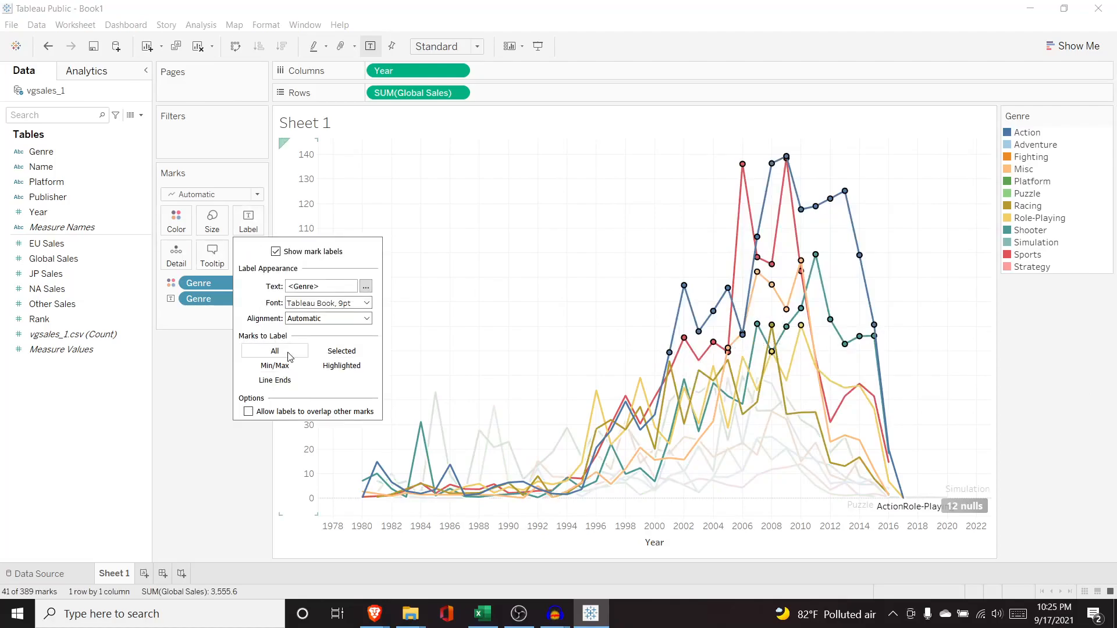
click(200, 362)
Label only the line ends with Genre, and toggle the start-of-line and end-of-line labels, leaving both on
click(249, 224)
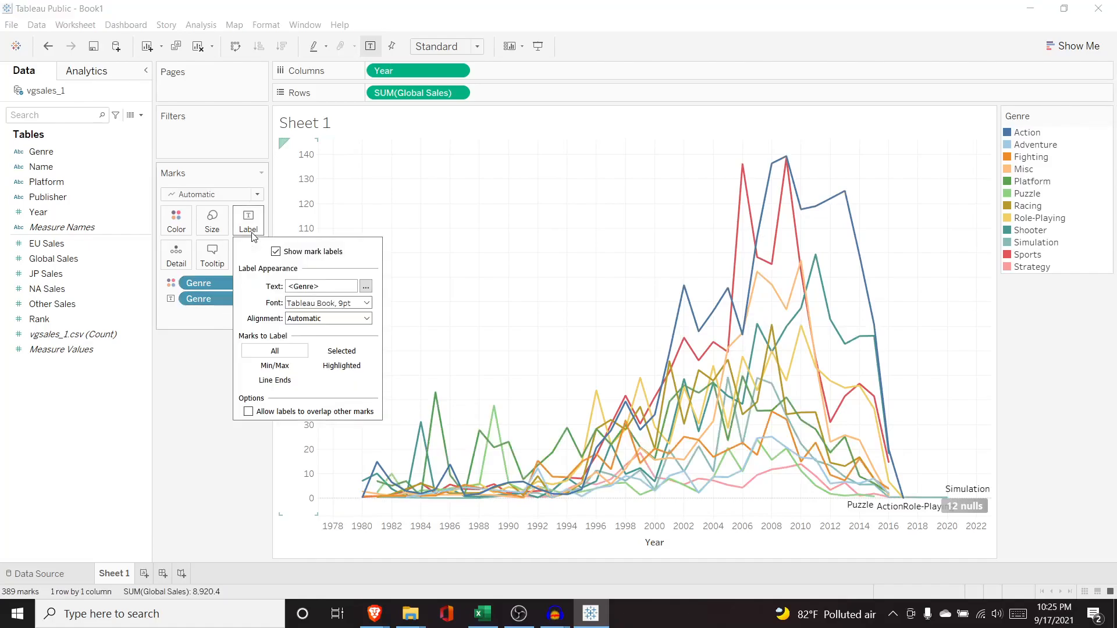
click(285, 386)
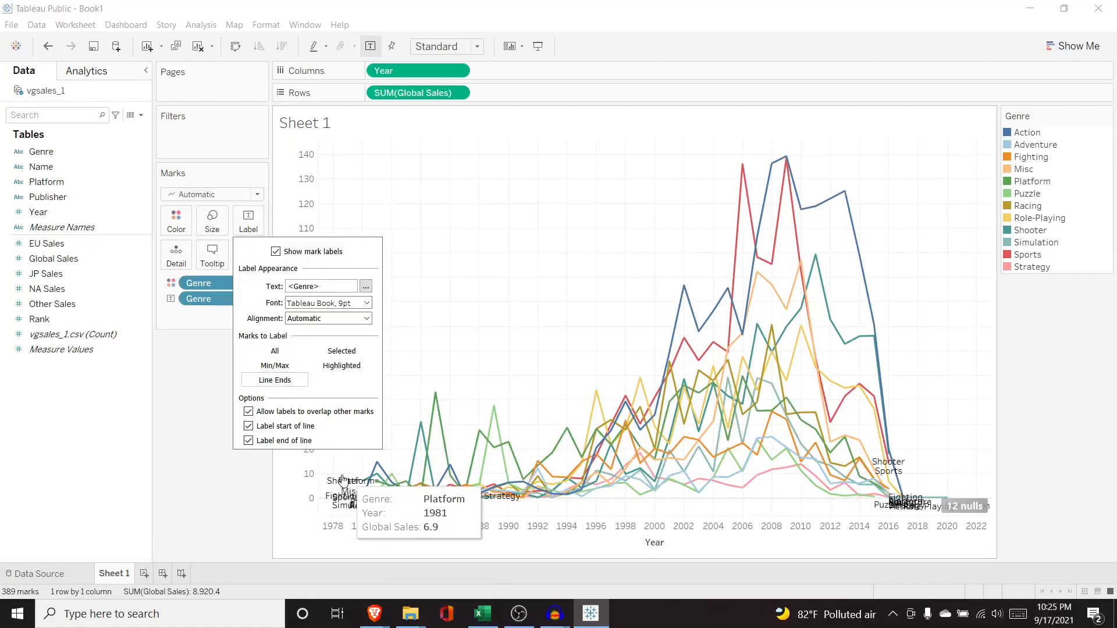
click(248, 429)
click(249, 441)
click(248, 427)
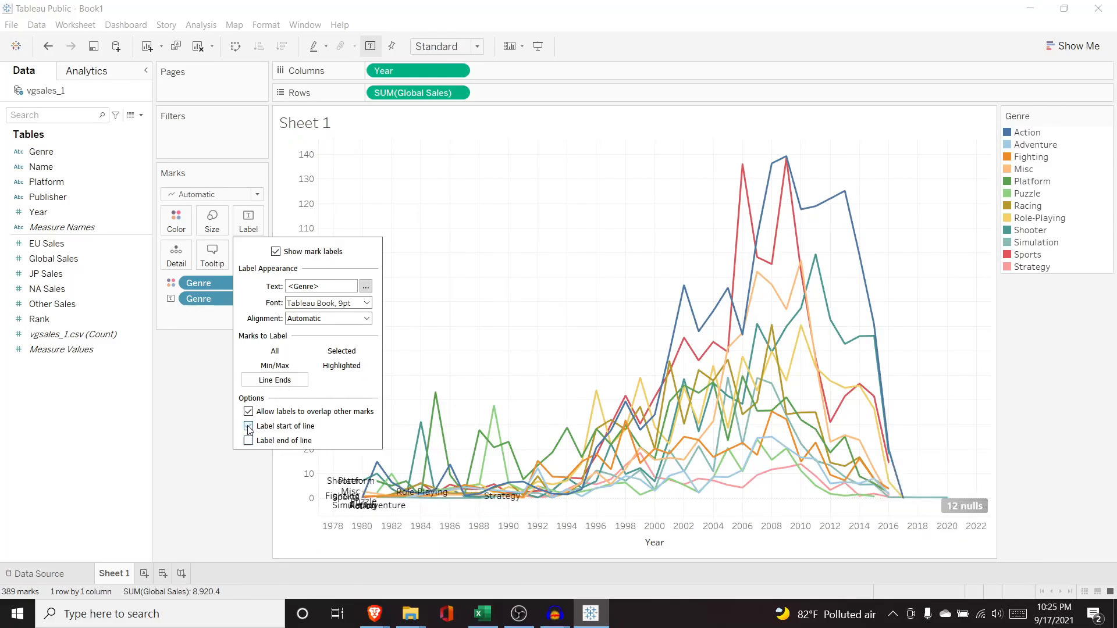
click(249, 441)
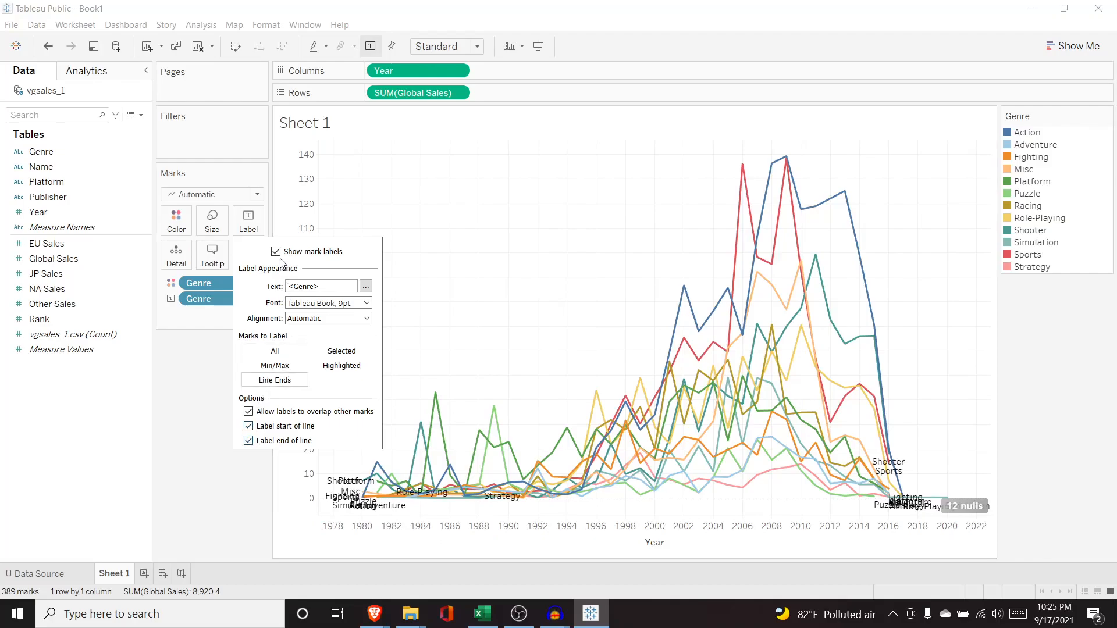
click(214, 315)
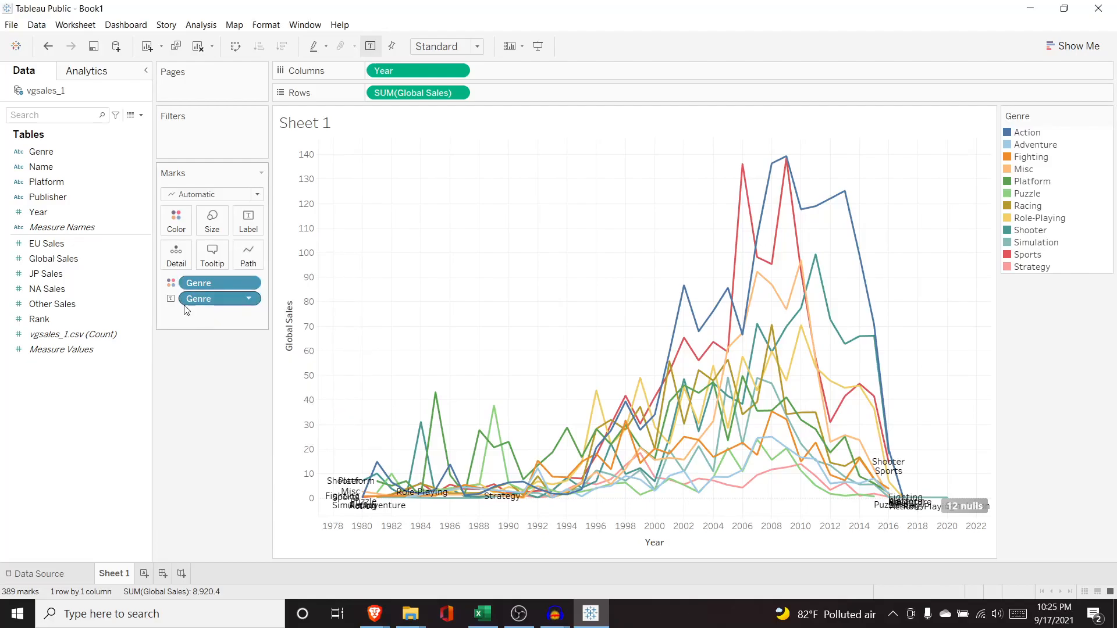
Remove the Genre label from the marks and add Global Sales as the label in its place
drag(207, 298, 78, 169)
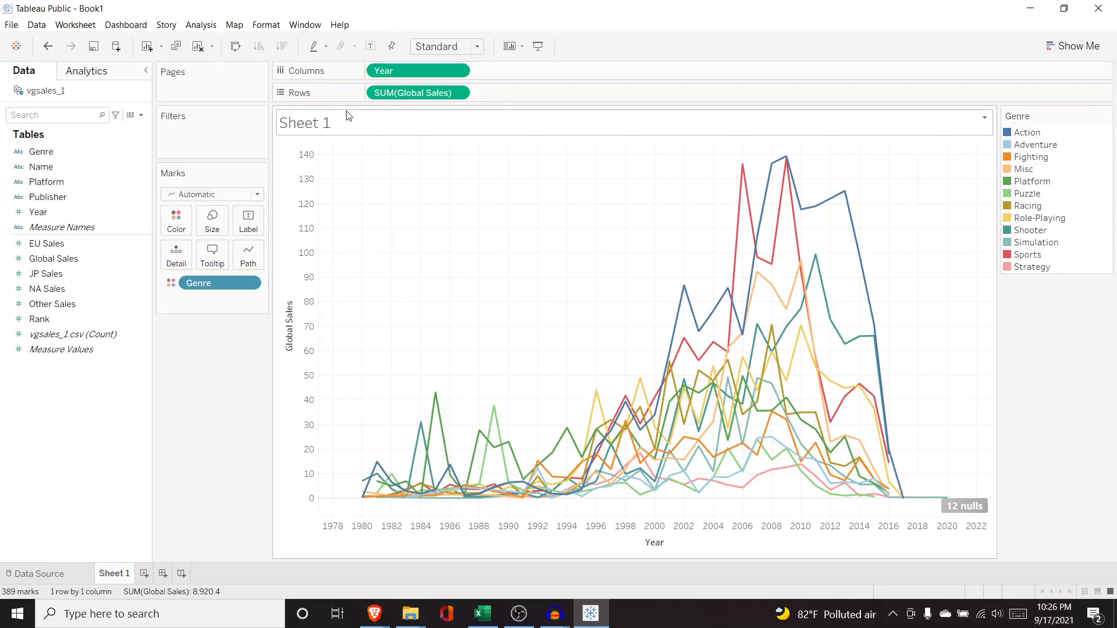
drag(53, 258, 215, 303)
click(172, 301)
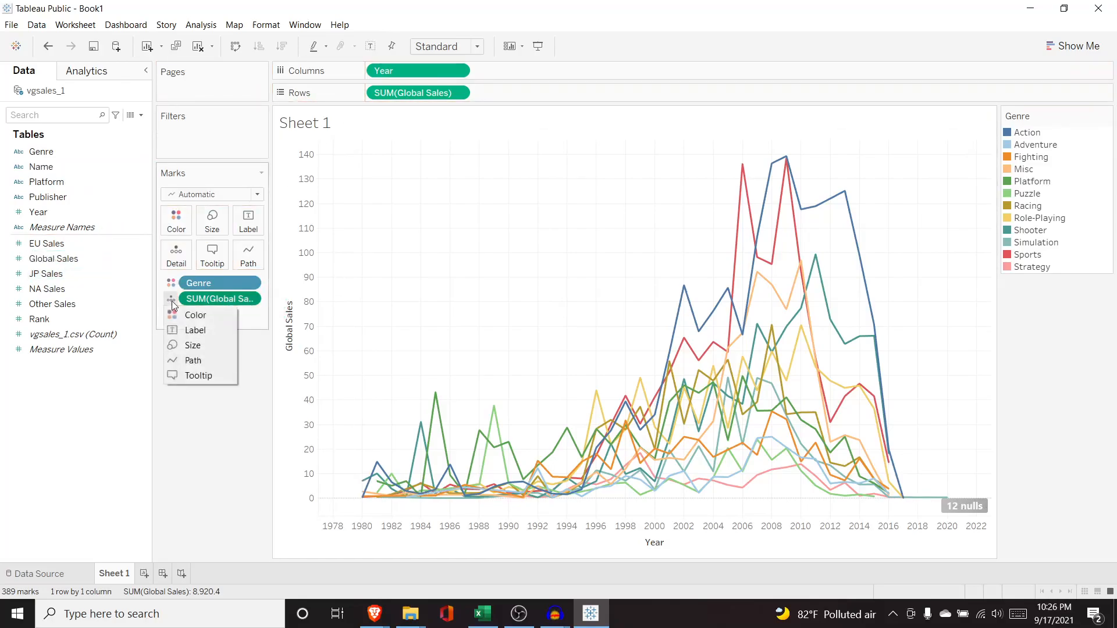
click(190, 330)
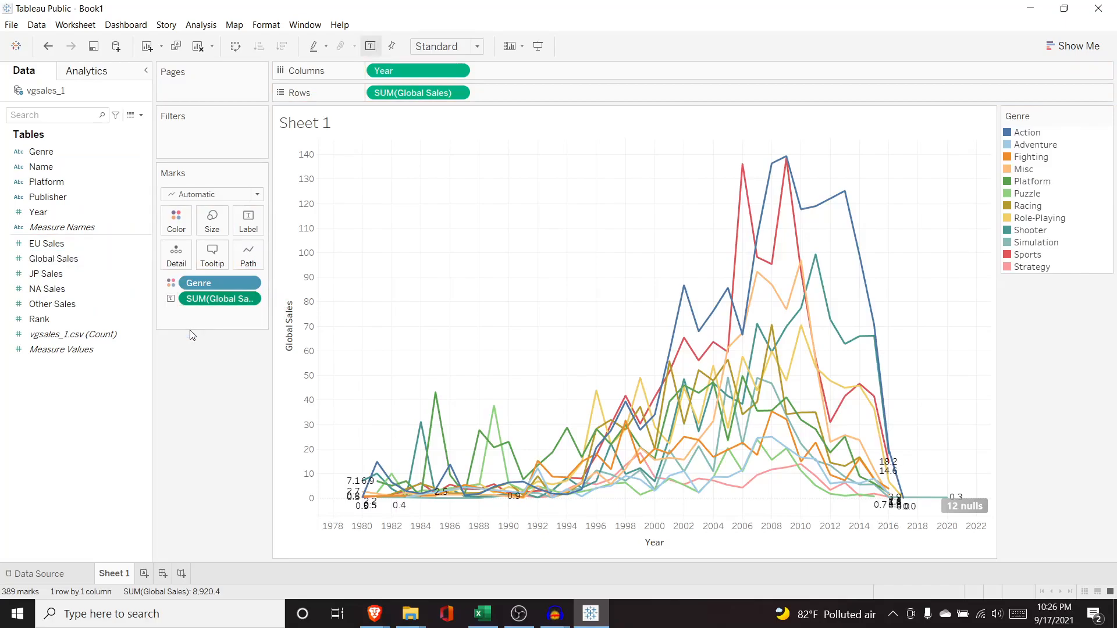
Limit the Global Sales labels to Min/Max marks with the Line/Pie scope
click(249, 226)
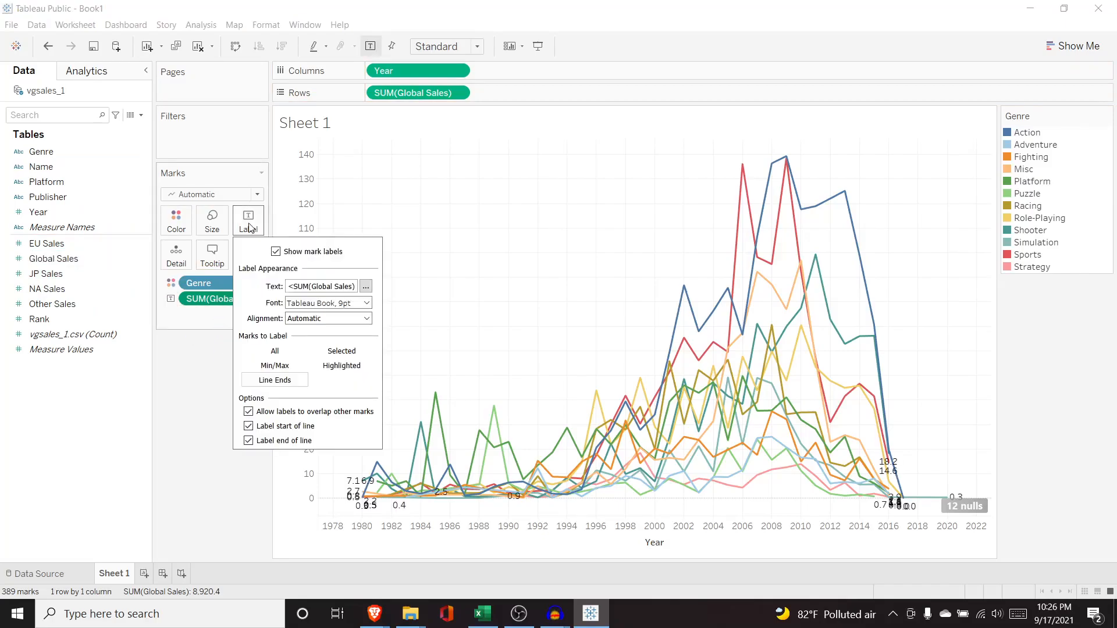
click(285, 366)
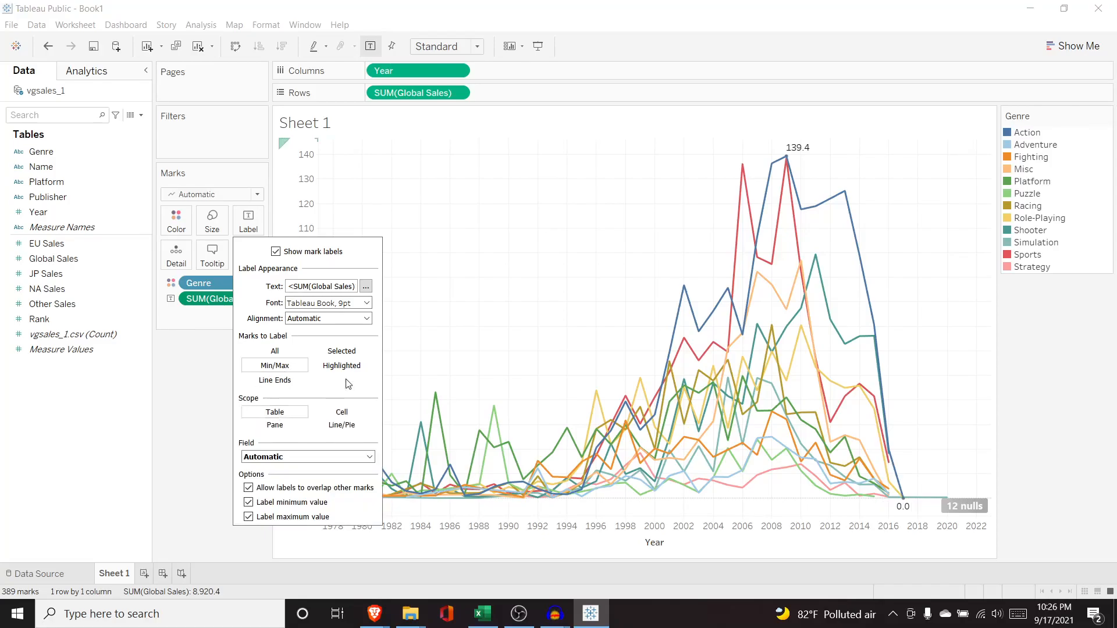
mouse_move(907, 508)
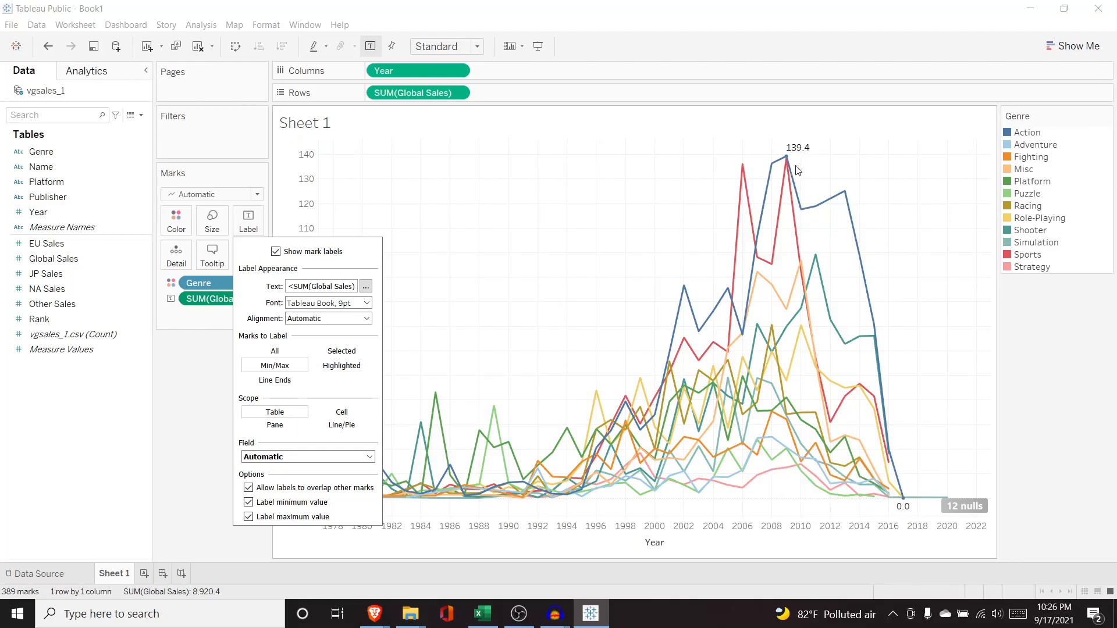
click(341, 425)
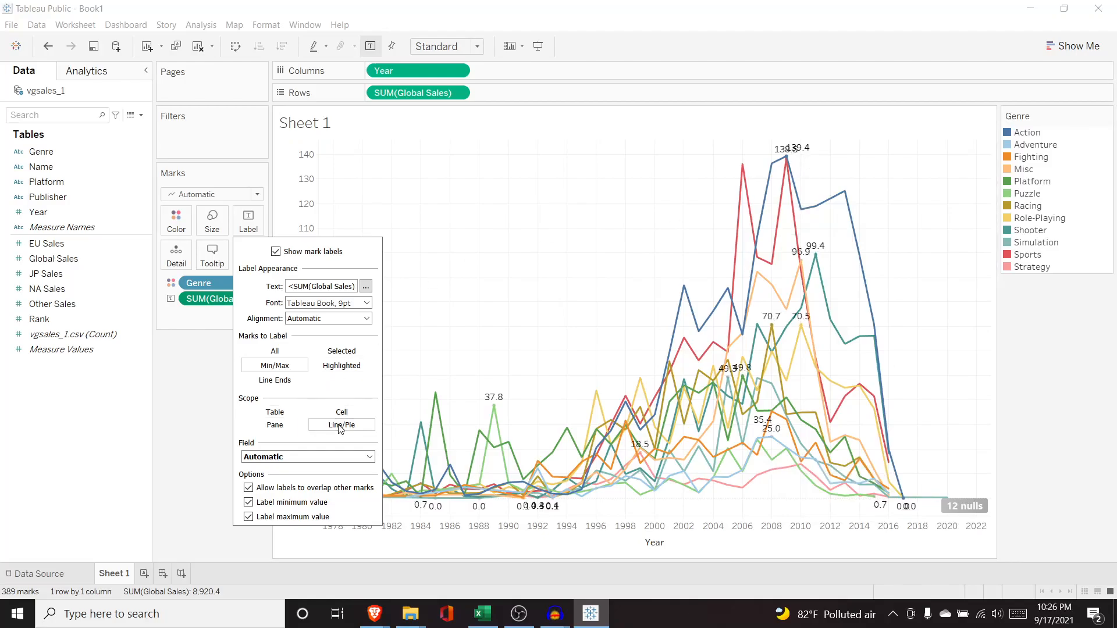
click(204, 407)
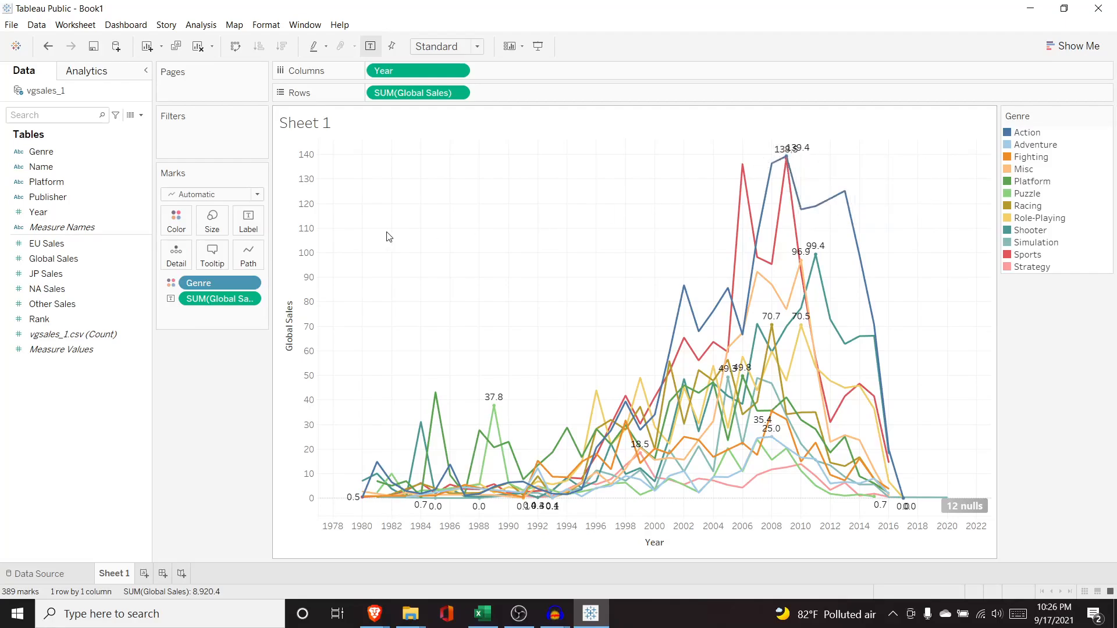
Toggle the minimum and maximum value labels, leaving only the maximum value labeled on each line
click(248, 225)
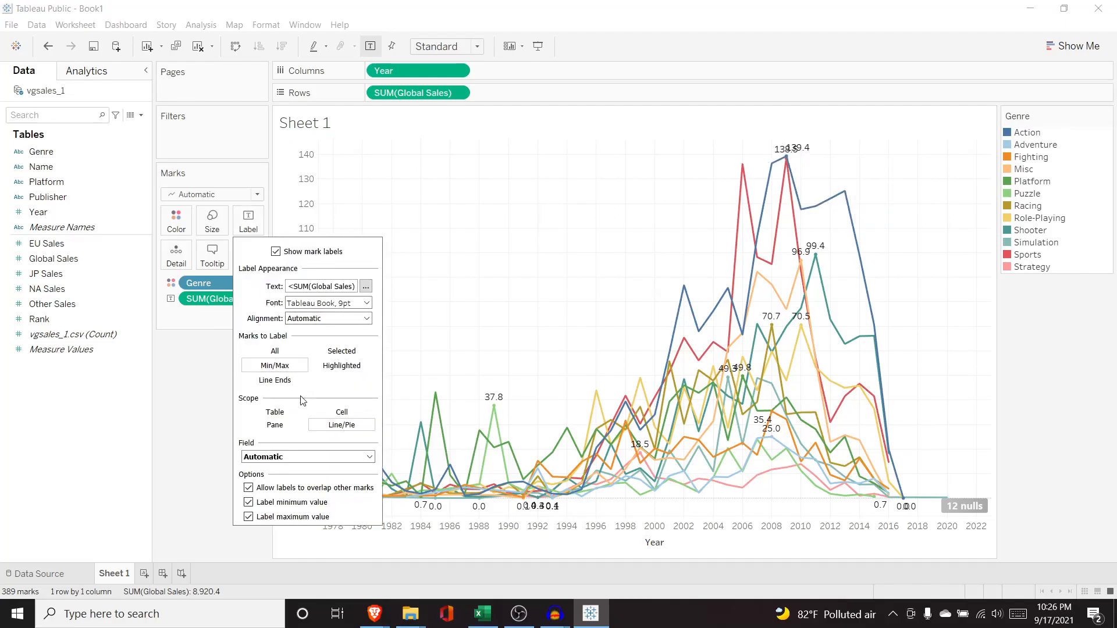
click(249, 502)
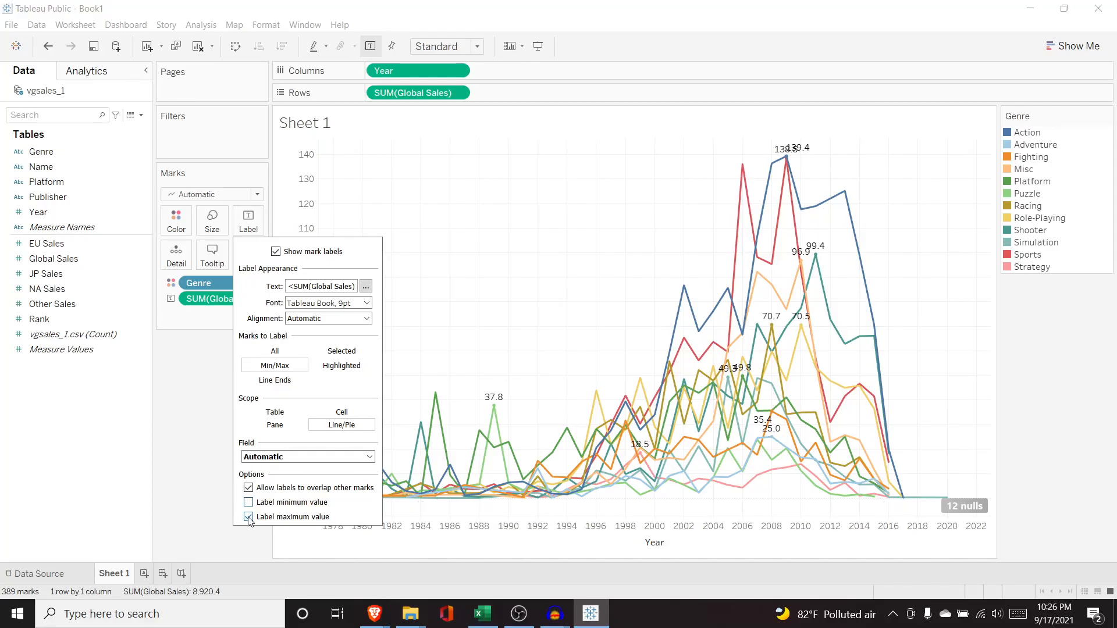
click(249, 517)
click(249, 502)
click(249, 516)
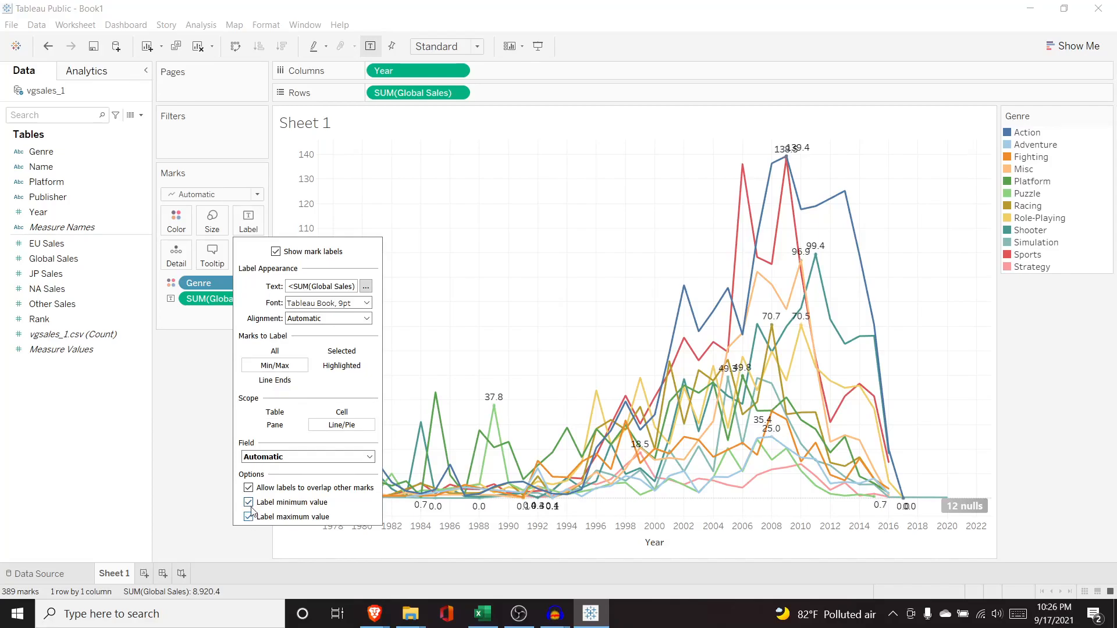
click(249, 502)
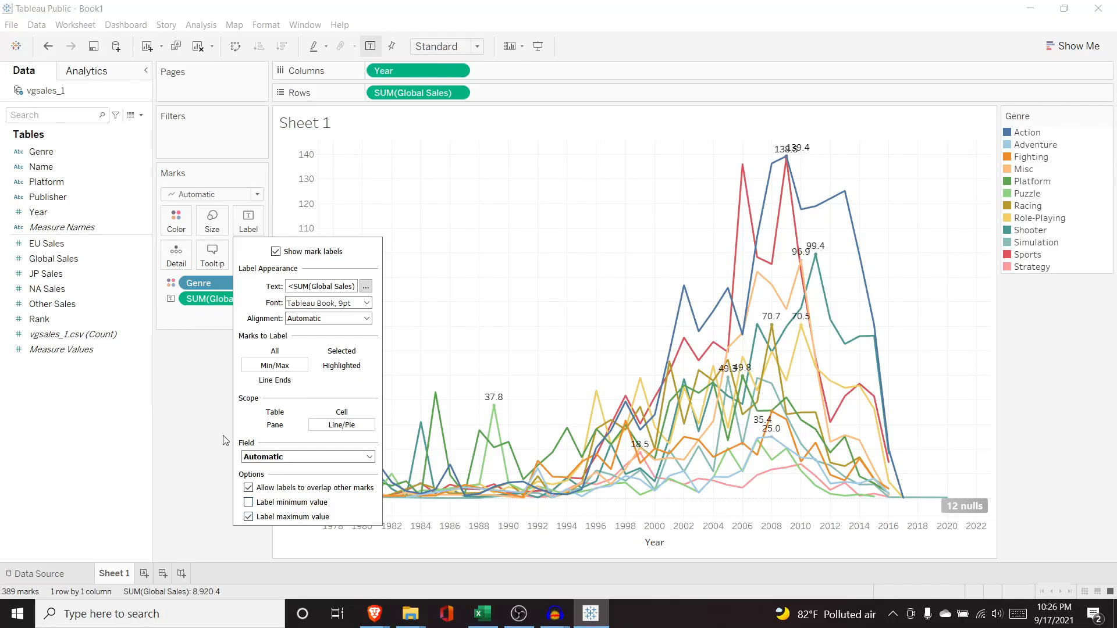
click(211, 406)
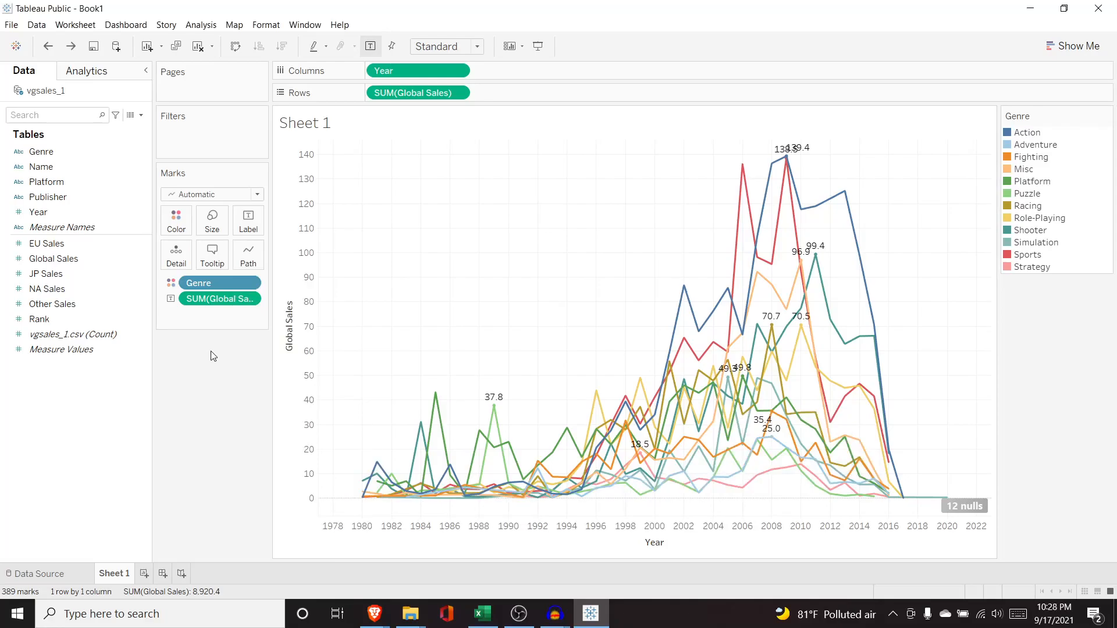
Try adding Year as a second mark label, and remove it from the marks again
click(65, 212)
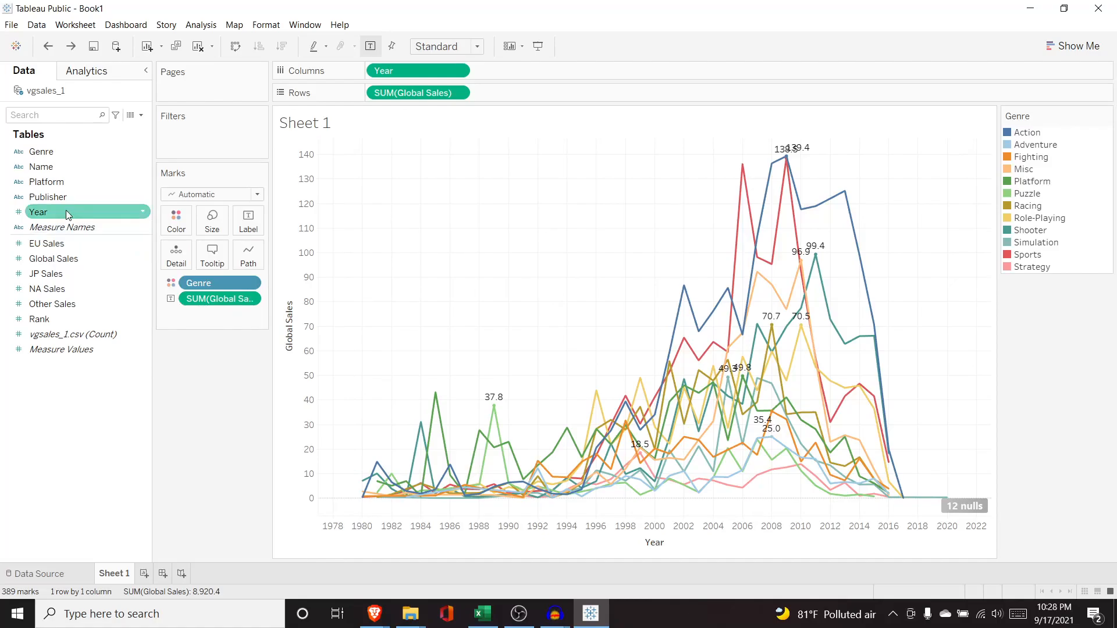
drag(99, 213, 228, 313)
click(174, 317)
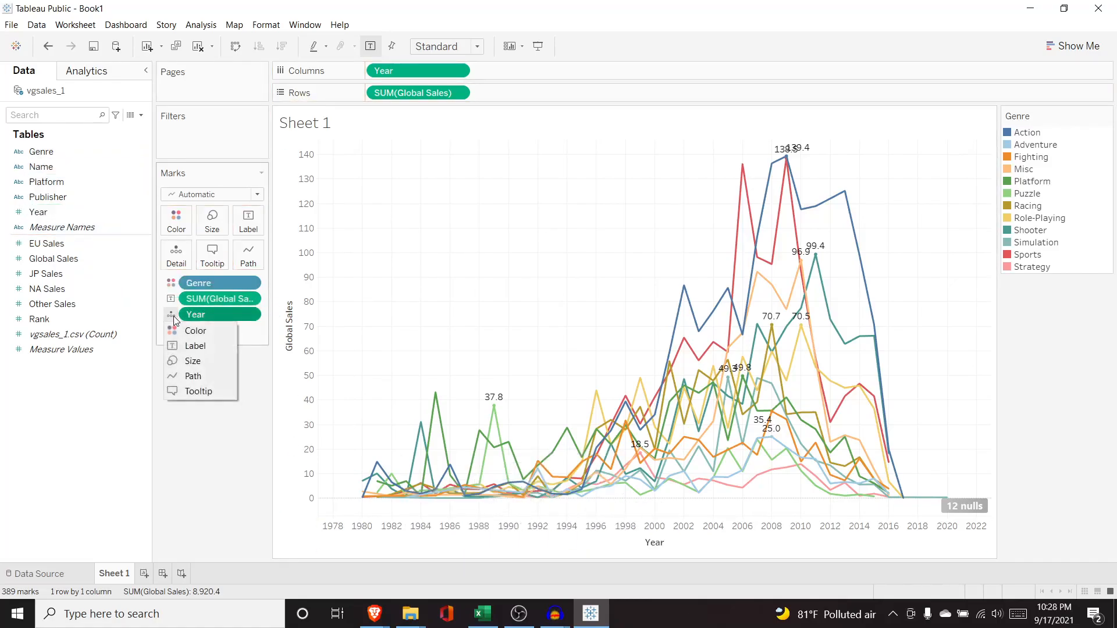
click(191, 344)
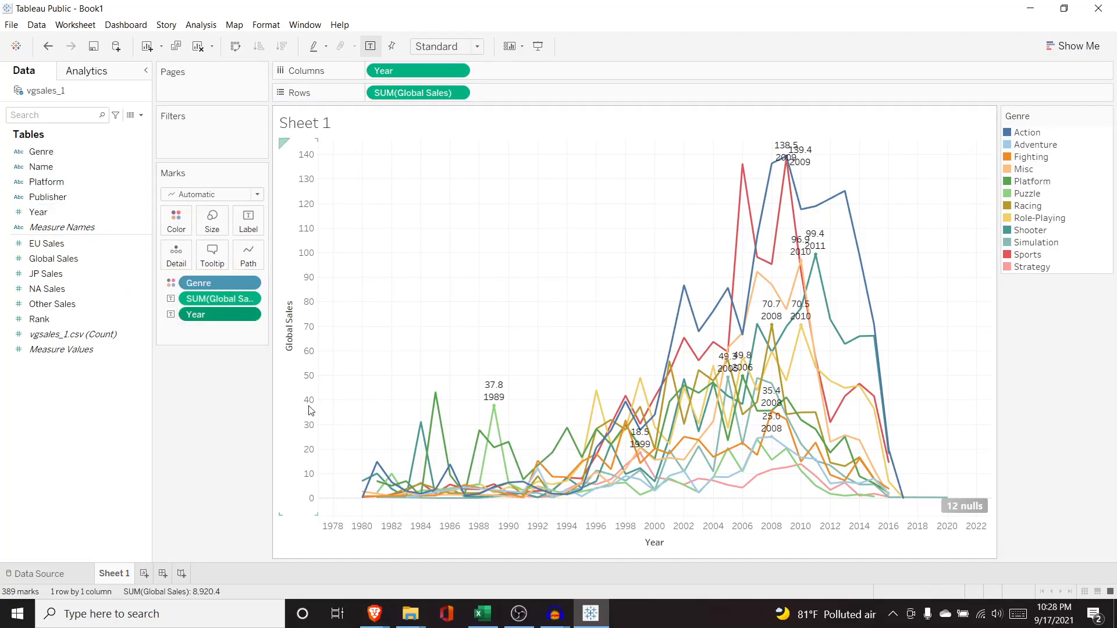
mouse_move(492, 415)
drag(224, 314, 85, 217)
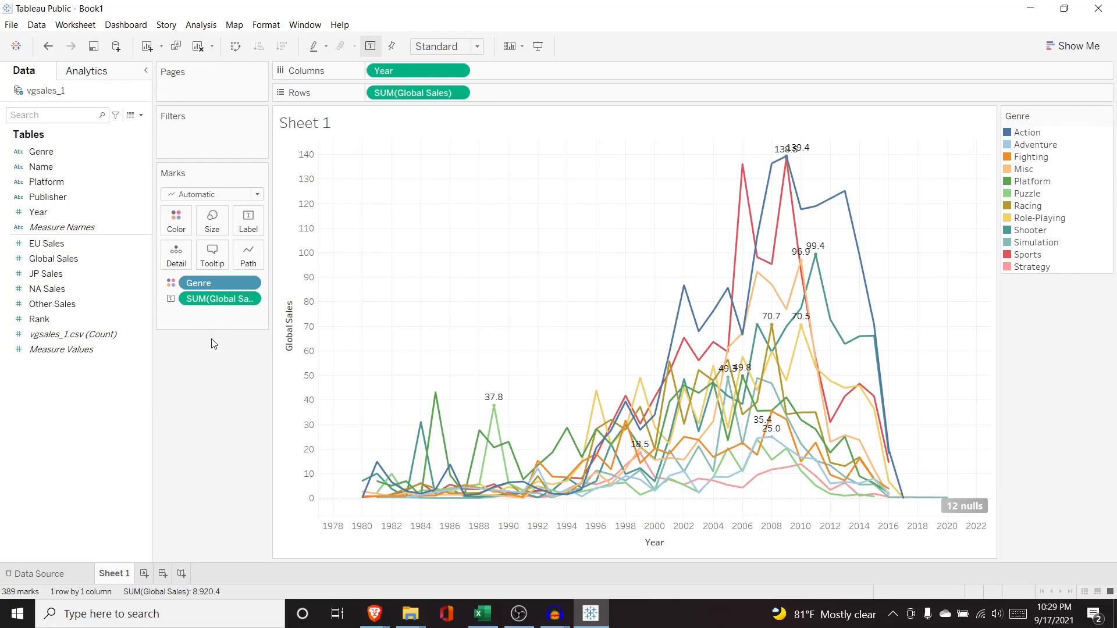
Add a Platform filter with all values selected, and show the filter beside the chart
drag(70, 182, 205, 136)
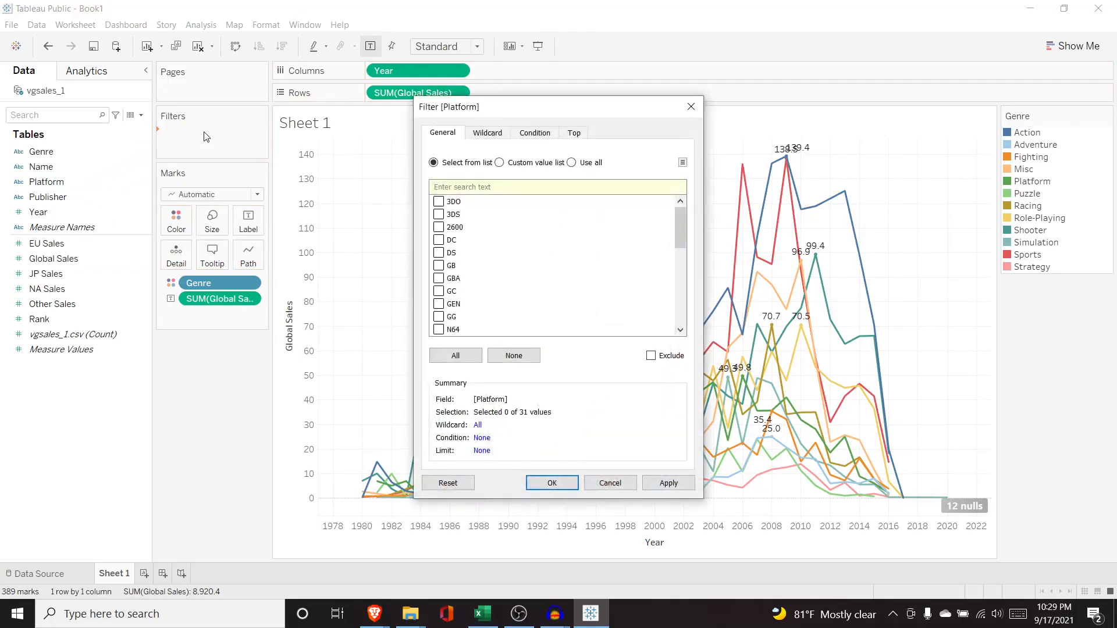
drag(680, 224, 679, 200)
click(454, 355)
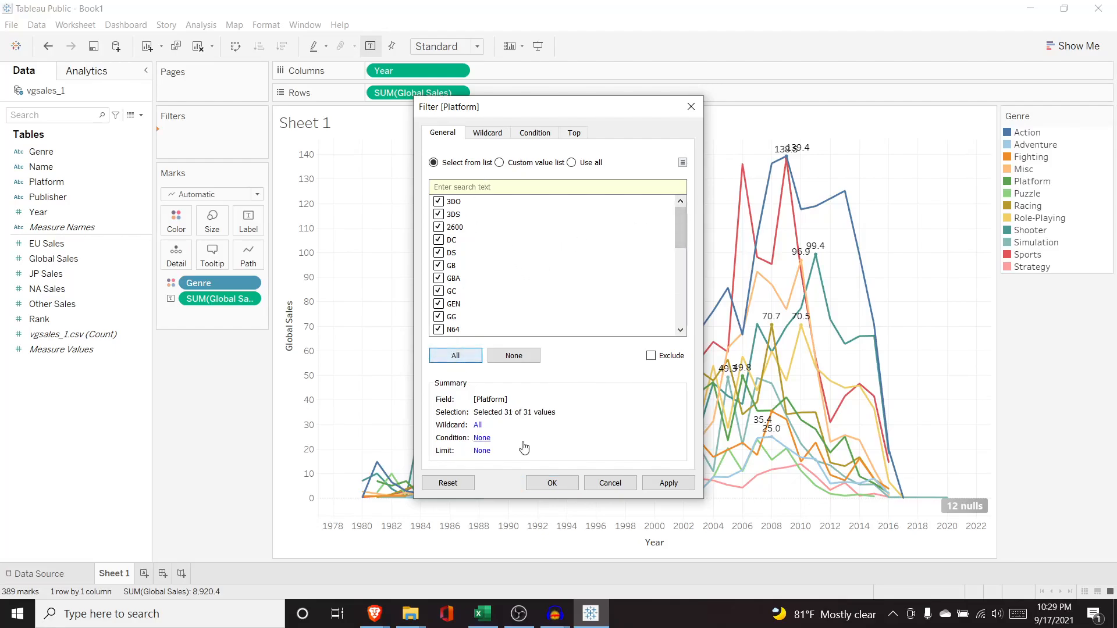
click(658, 487)
click(559, 484)
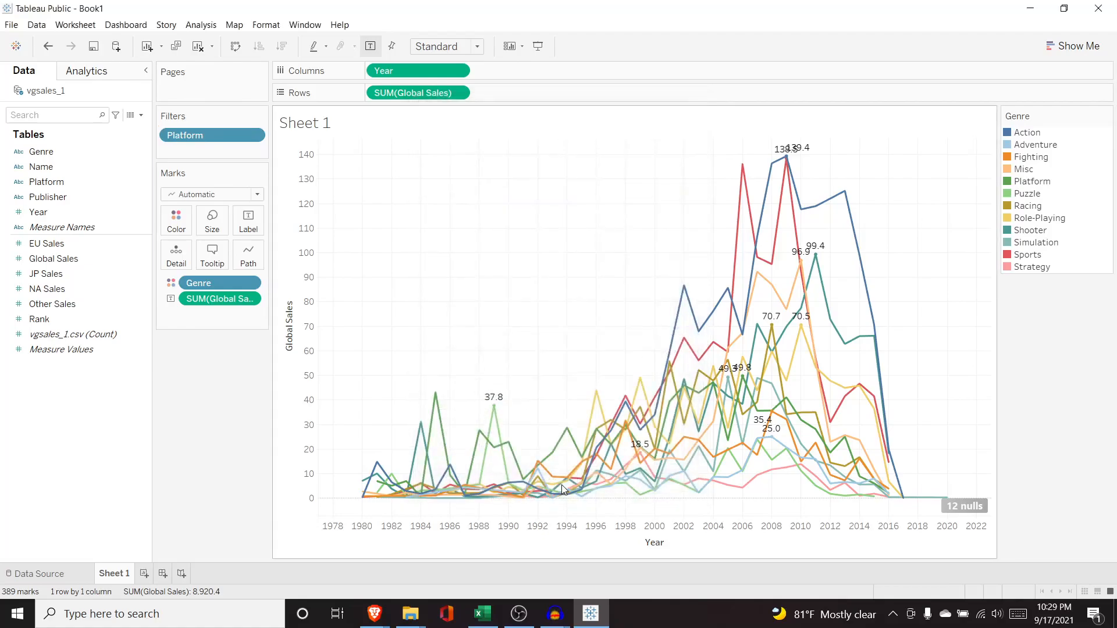
click(253, 137)
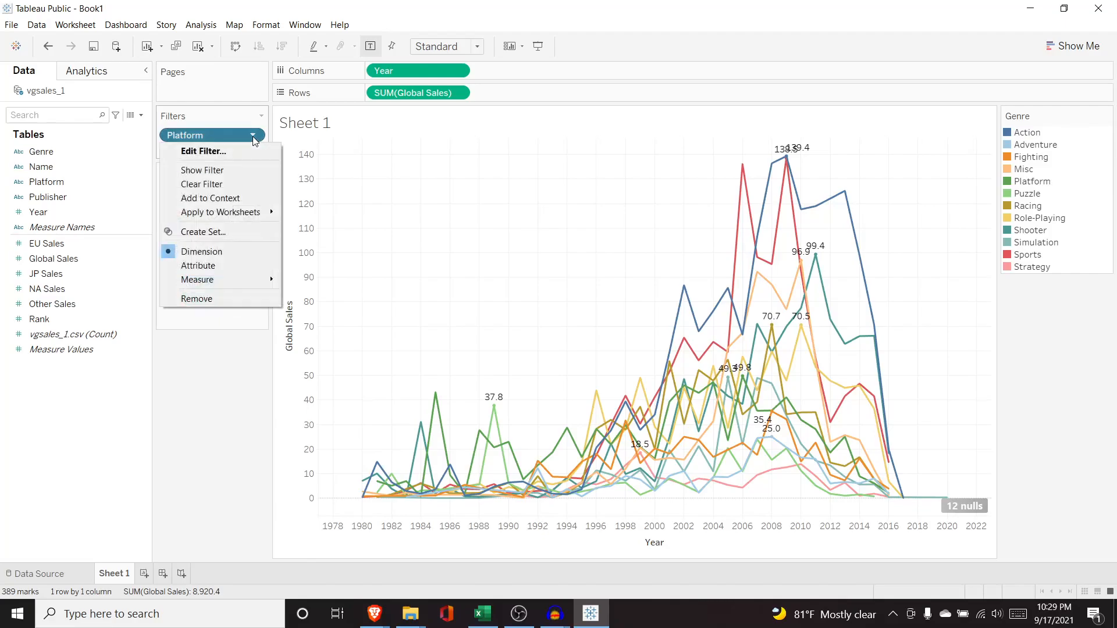
click(204, 169)
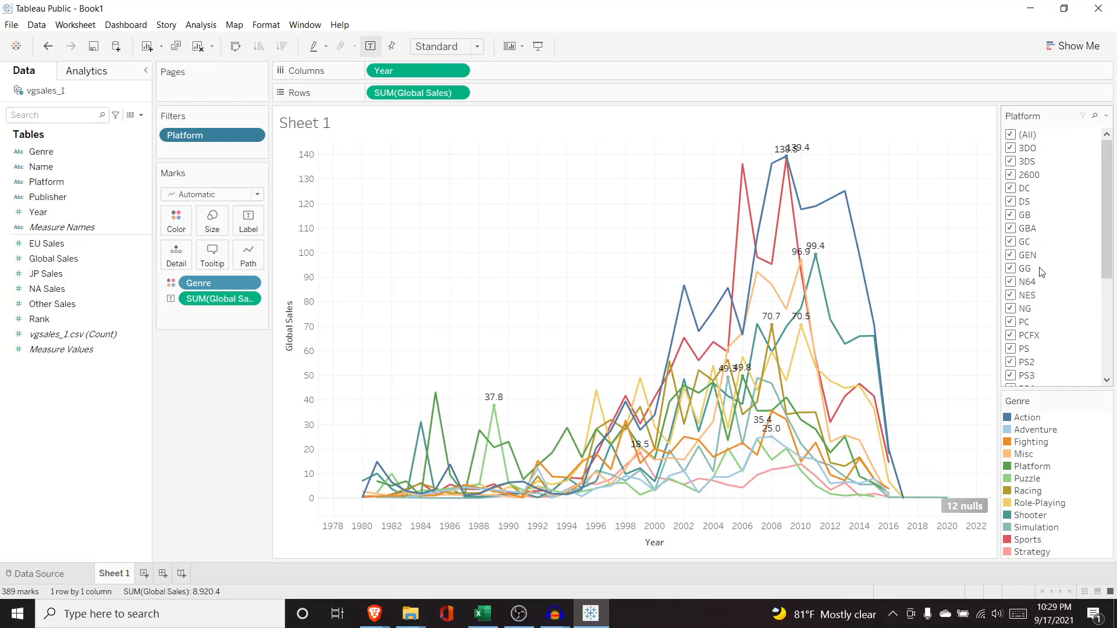
Exclude the PS, PS2, PS3 and PS4 platforms from the chart with the Platform filter
drag(1105, 244, 1105, 313)
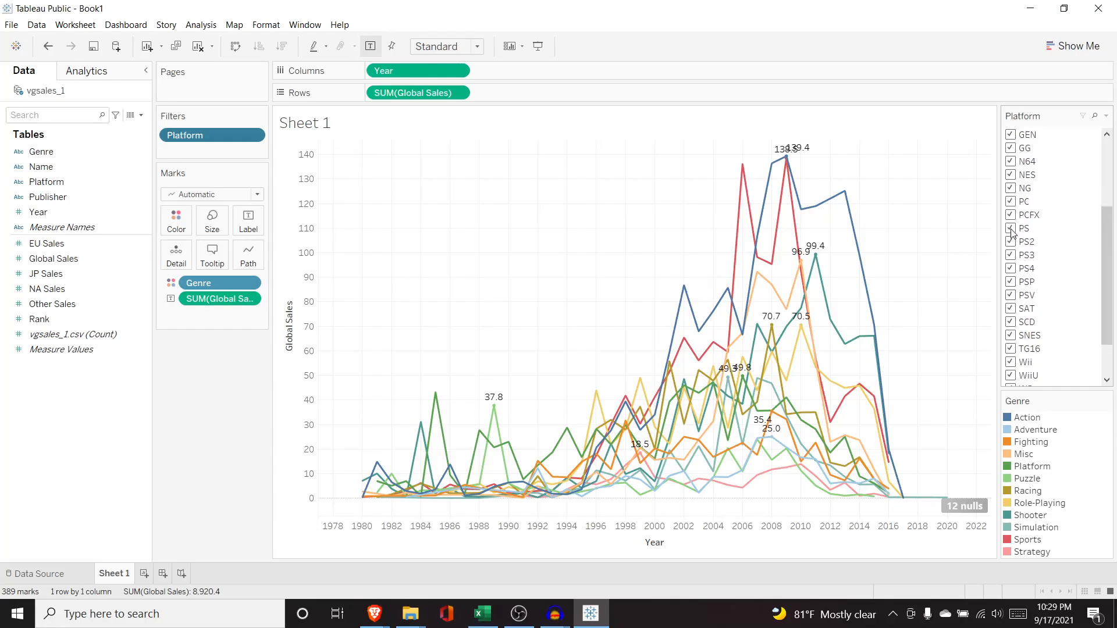
click(1010, 229)
click(1010, 241)
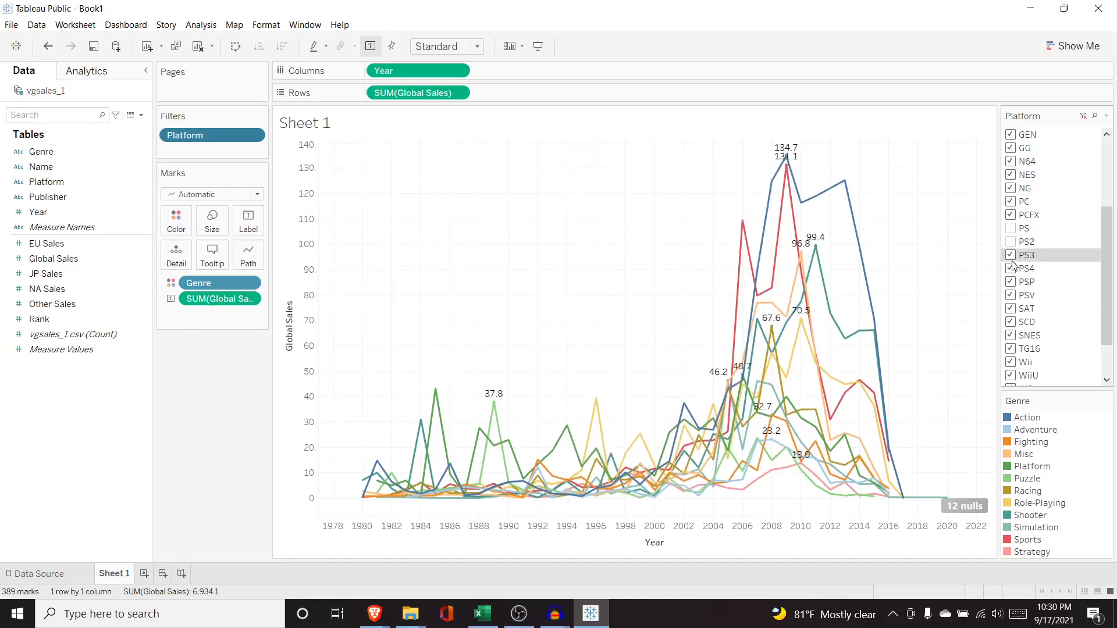
click(1012, 257)
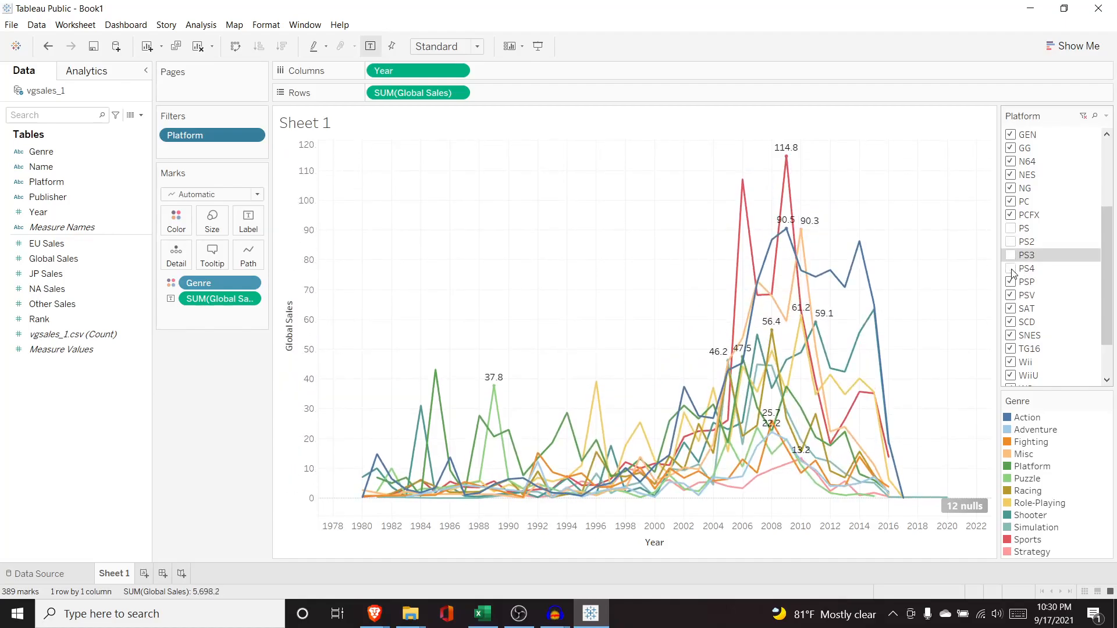
click(1013, 269)
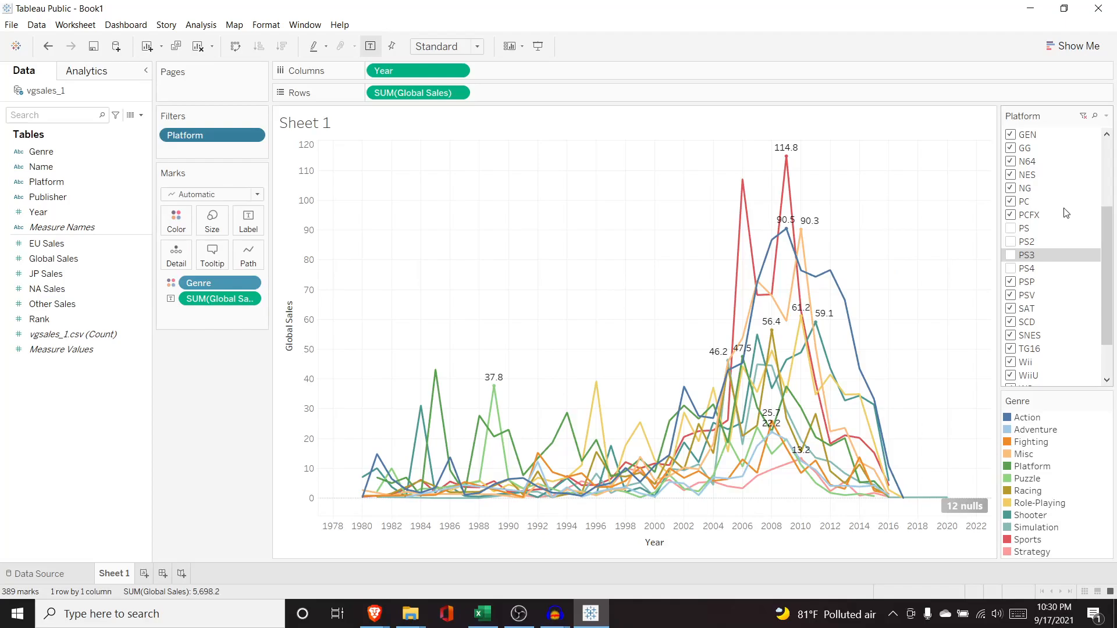
Limit the Platform filter to PS, PS2, PS3 and PS4, and hide the filter control beside the chart
click(1085, 122)
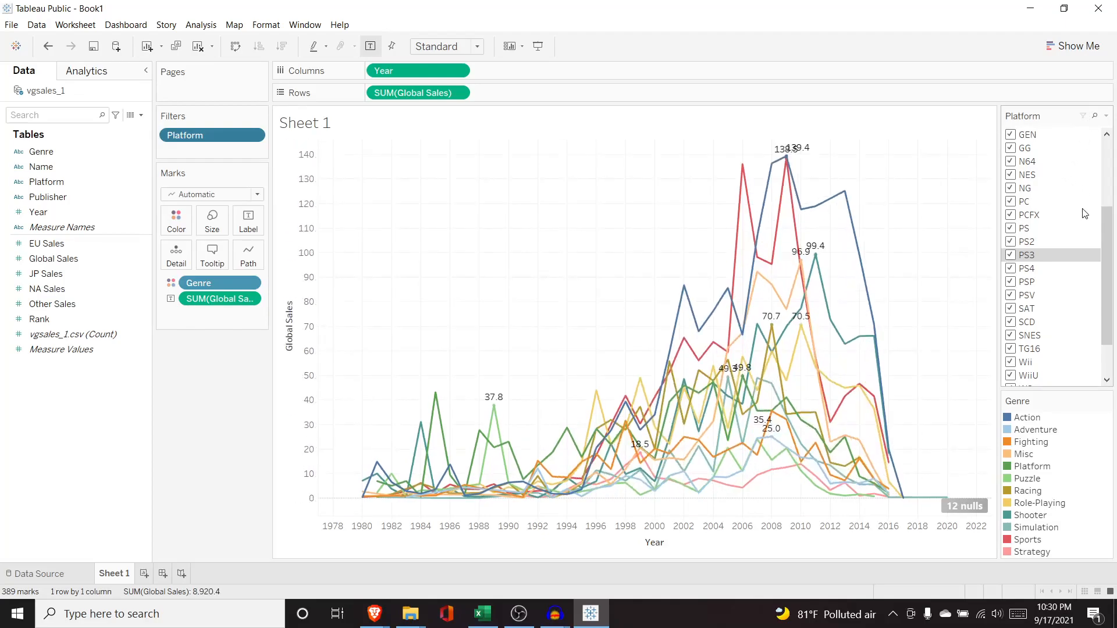
drag(1103, 218, 1104, 143)
click(1015, 135)
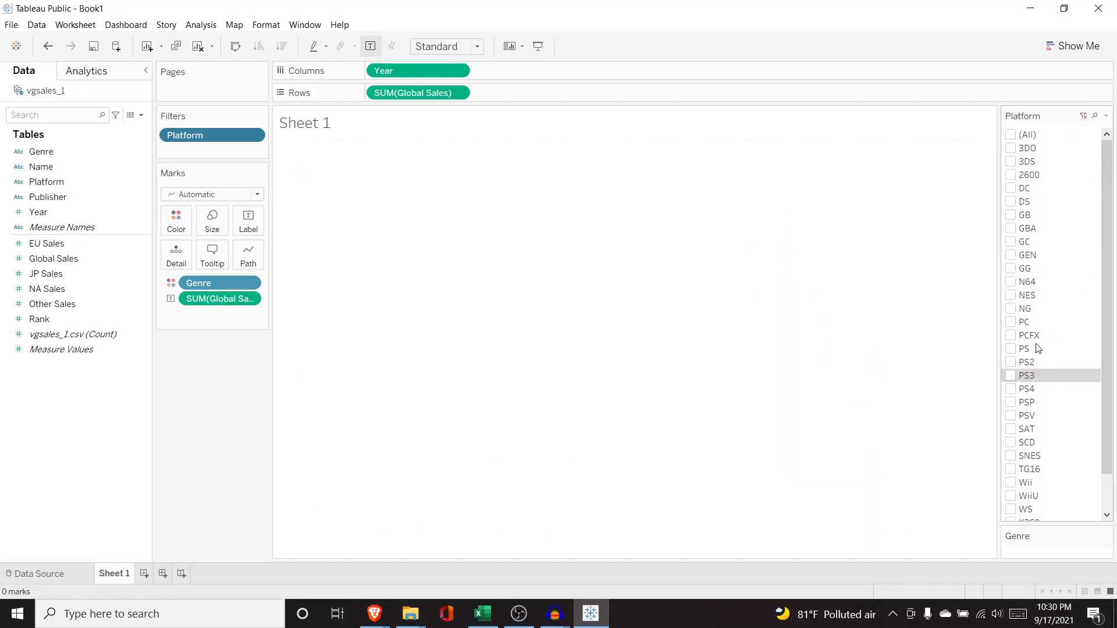
click(1015, 389)
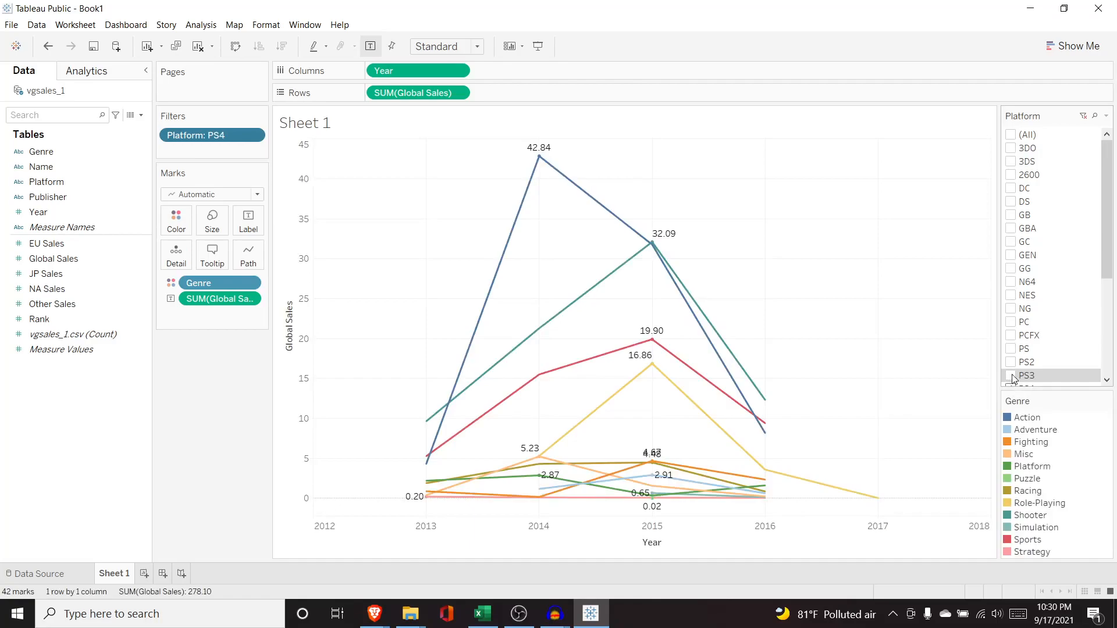
click(1013, 375)
click(1012, 362)
click(1012, 348)
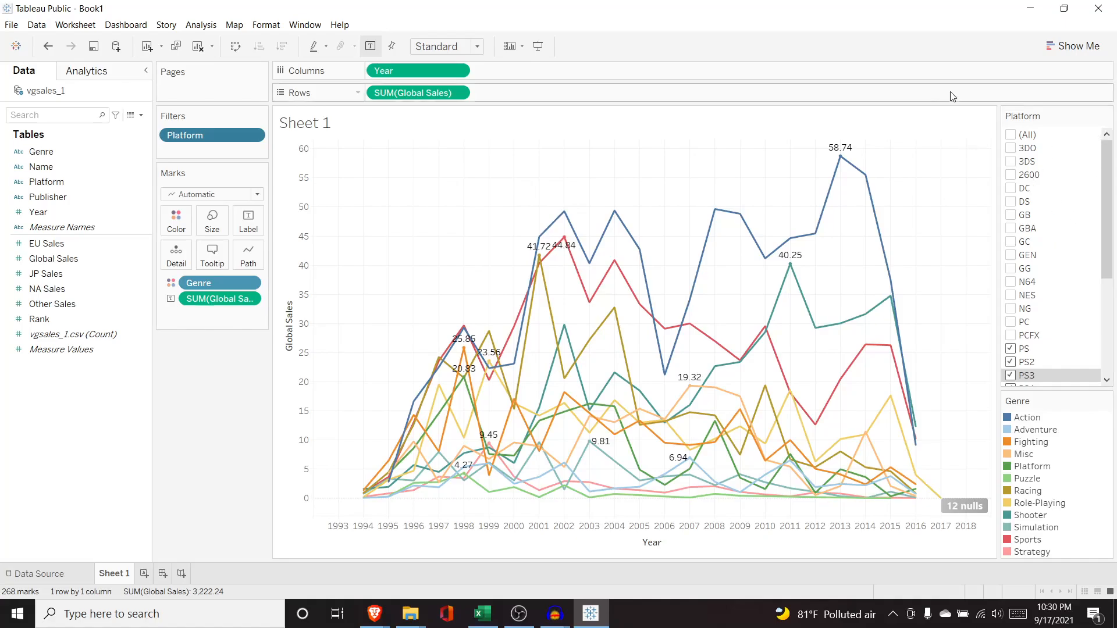
click(260, 135)
click(238, 168)
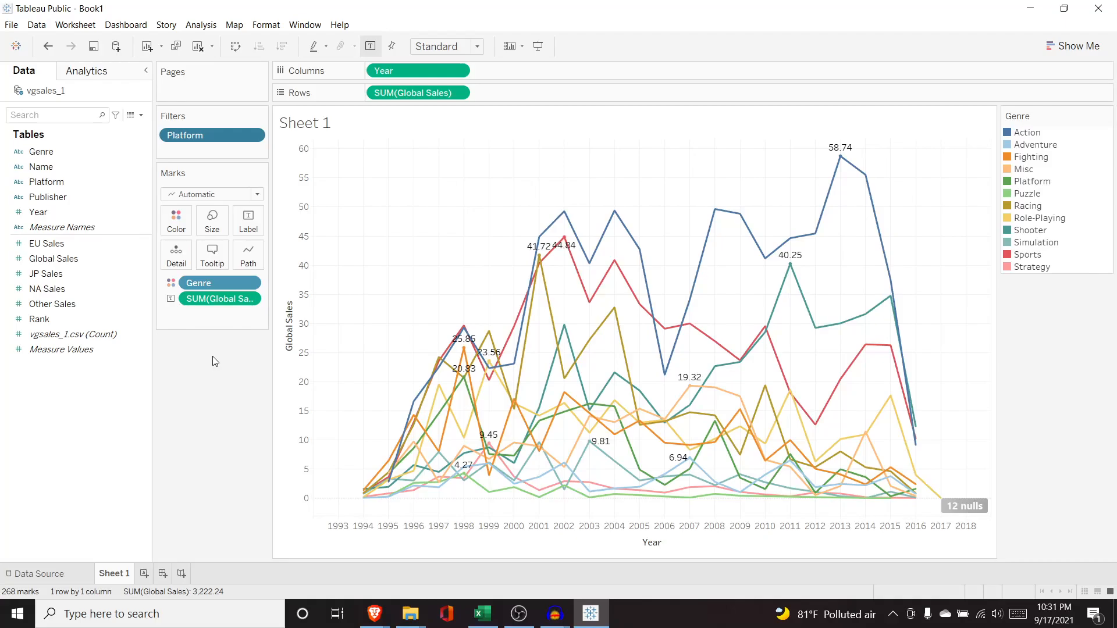
Build a bar chart of Global Sales by Genre on a new worksheet, sorted in descending order
click(145, 574)
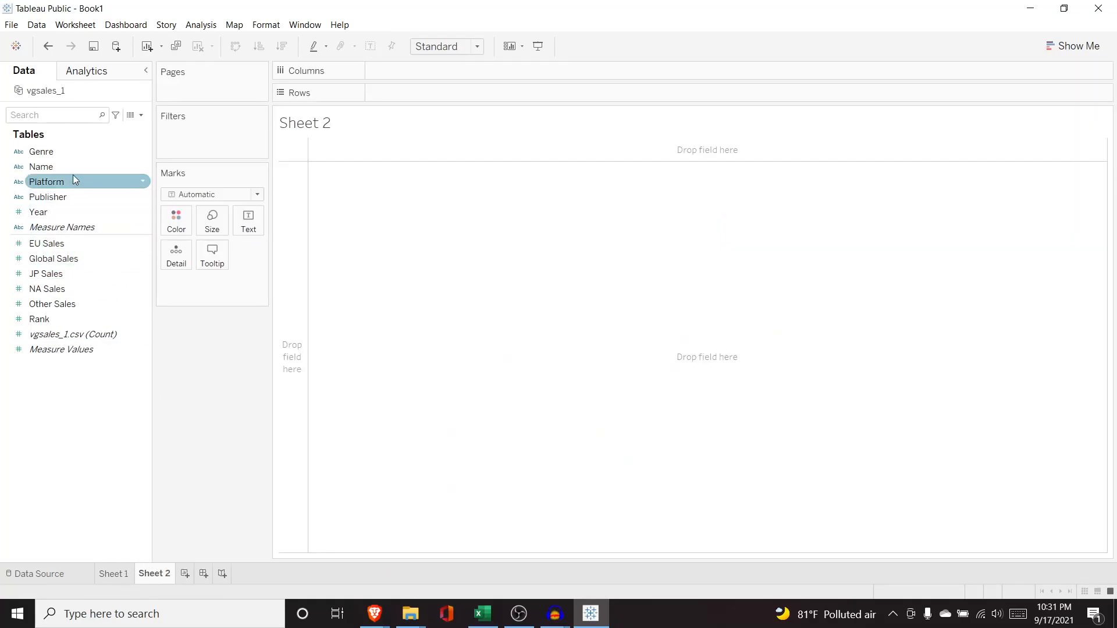
drag(74, 162, 395, 75)
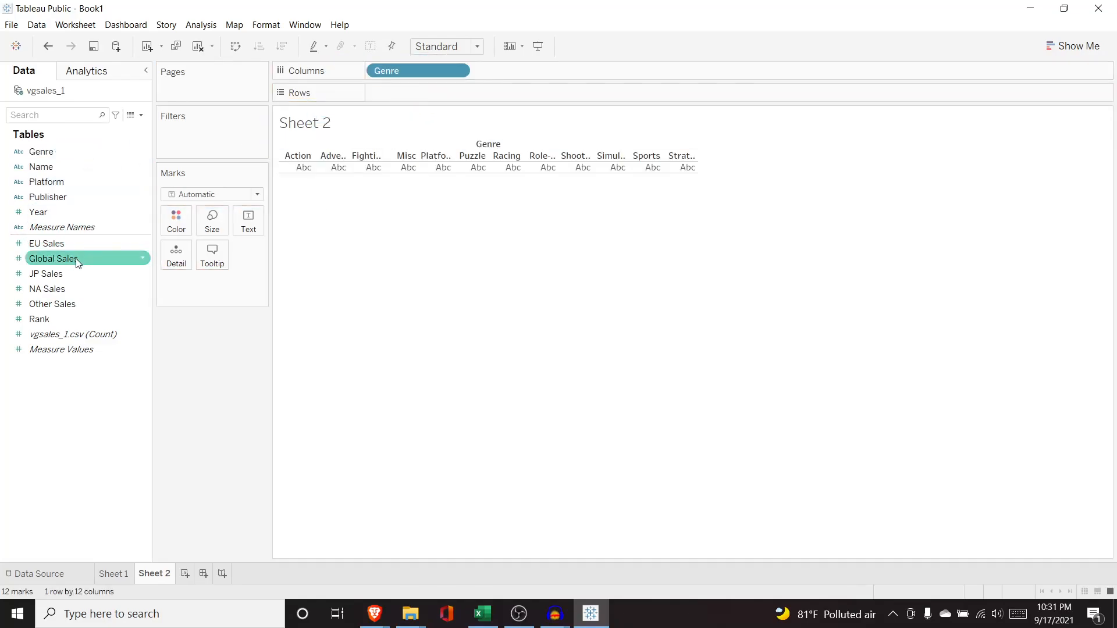
drag(76, 267, 437, 100)
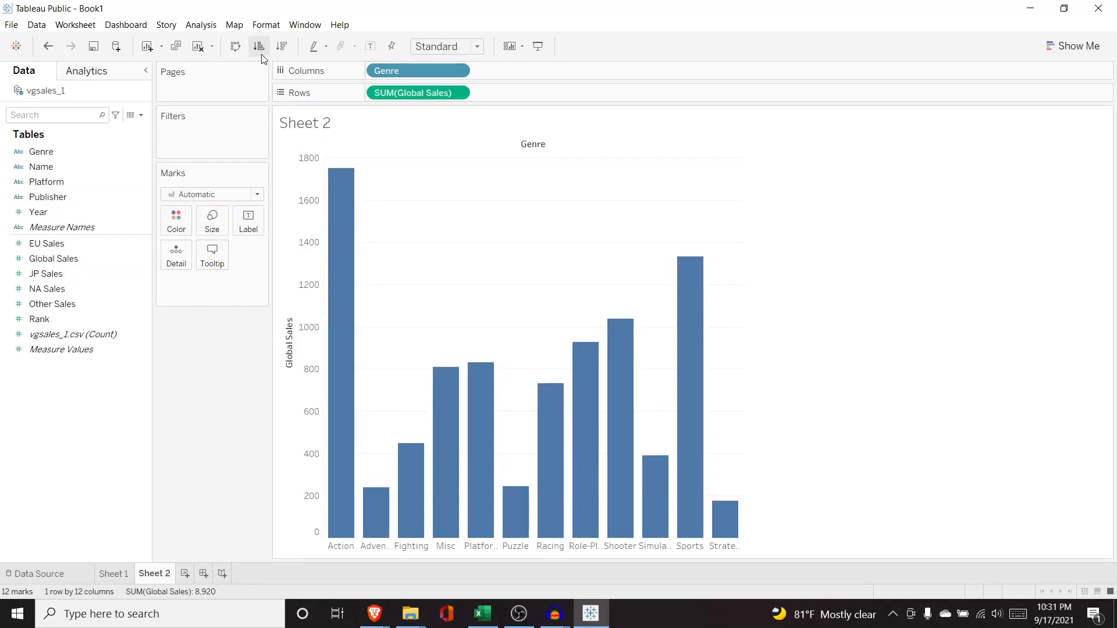
click(281, 46)
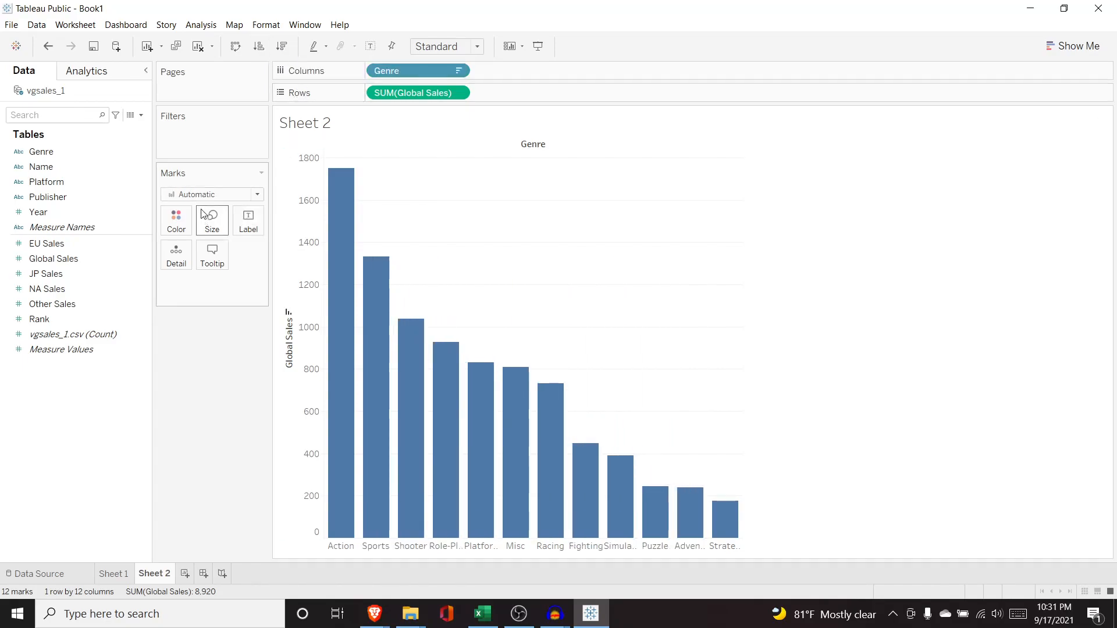
Color the bars by Genre, and compare the chart with the line chart on Sheet 1
drag(80, 150, 200, 281)
click(171, 284)
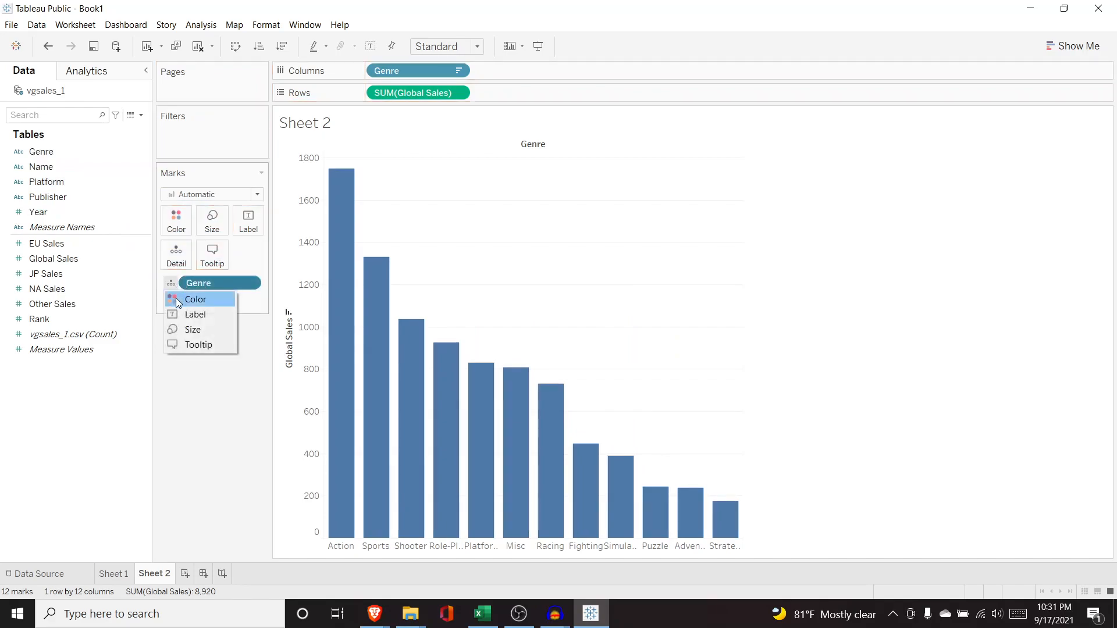
click(175, 298)
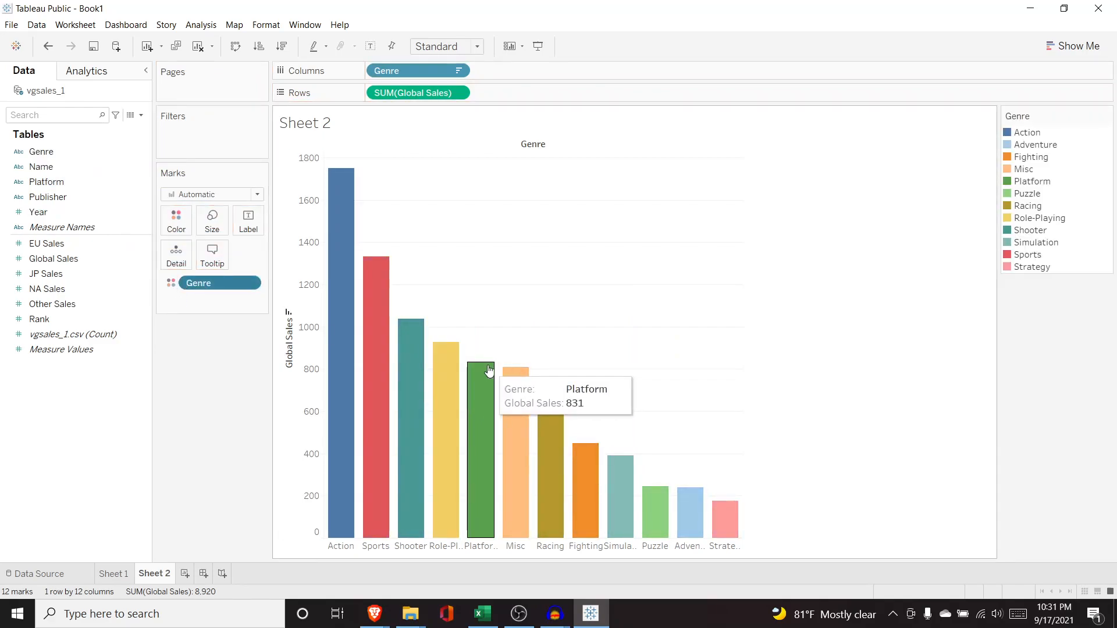
click(120, 573)
click(154, 573)
click(113, 574)
click(157, 574)
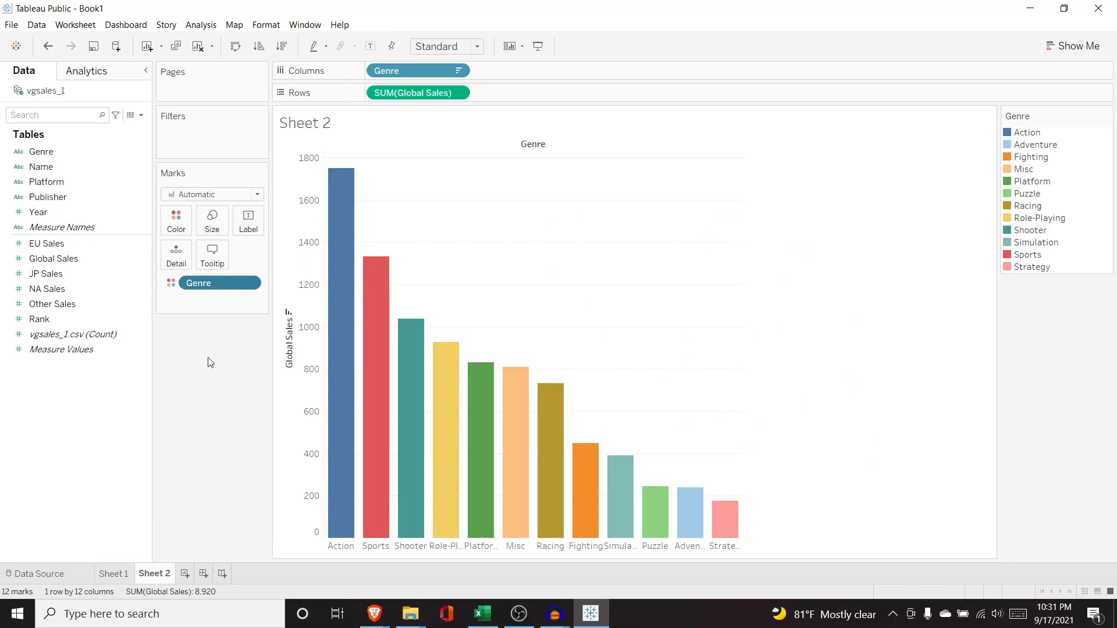
Create a new dashboard and set its size to Automatic
click(203, 574)
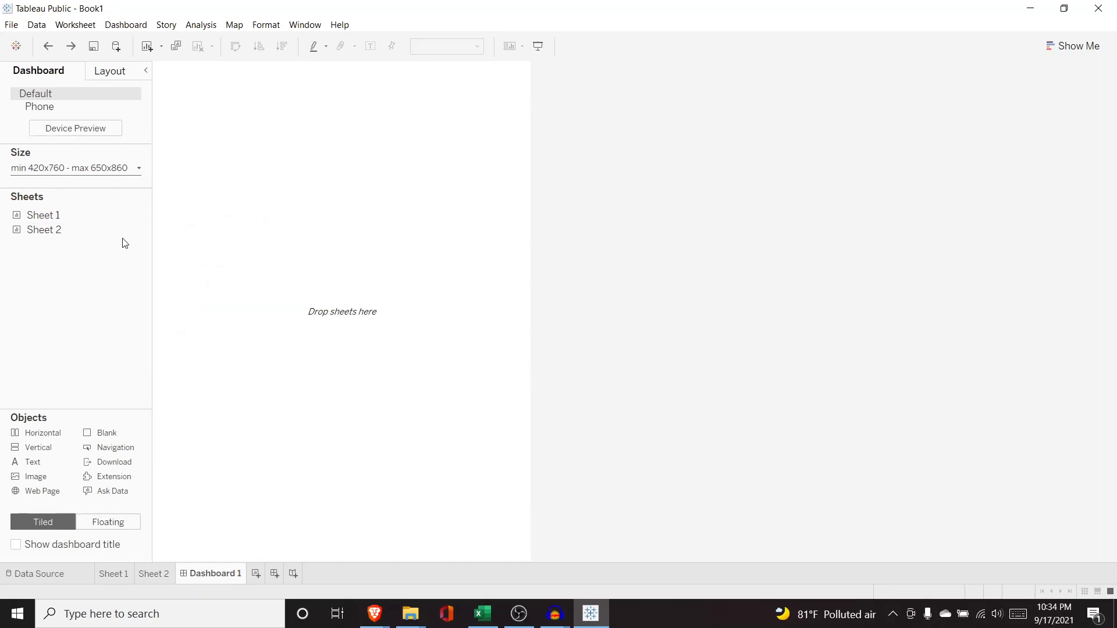
click(140, 172)
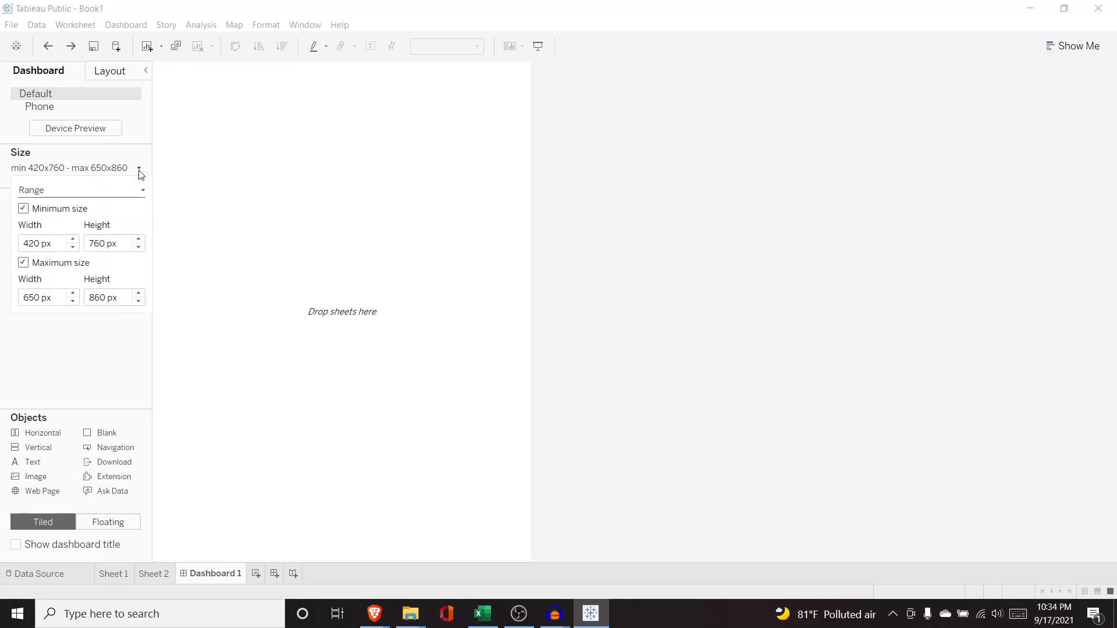
click(114, 194)
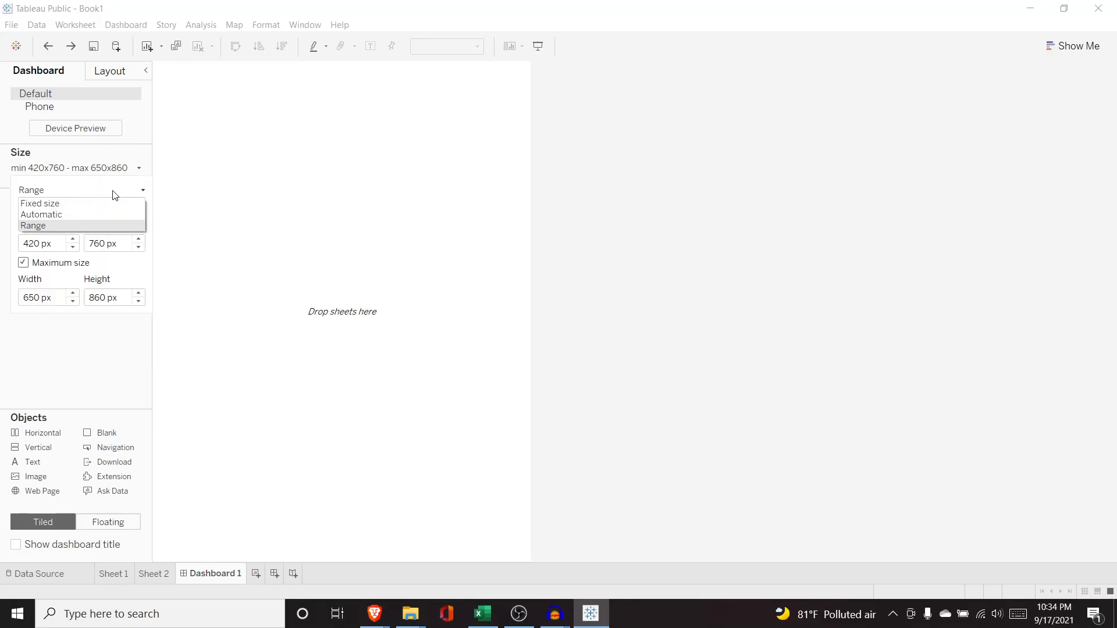
click(84, 214)
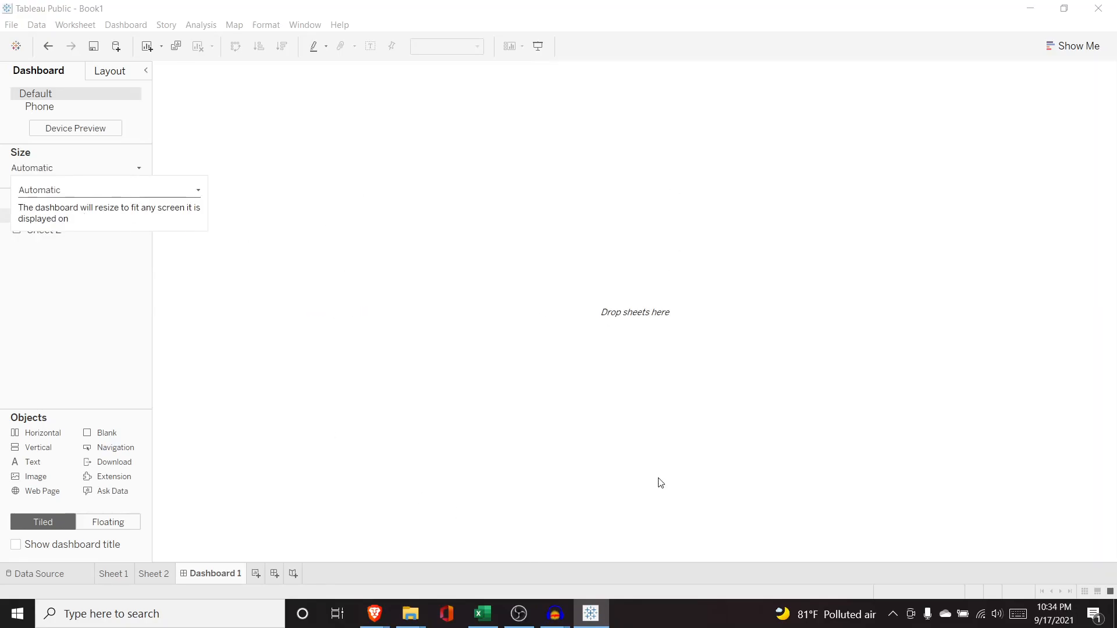
click(122, 344)
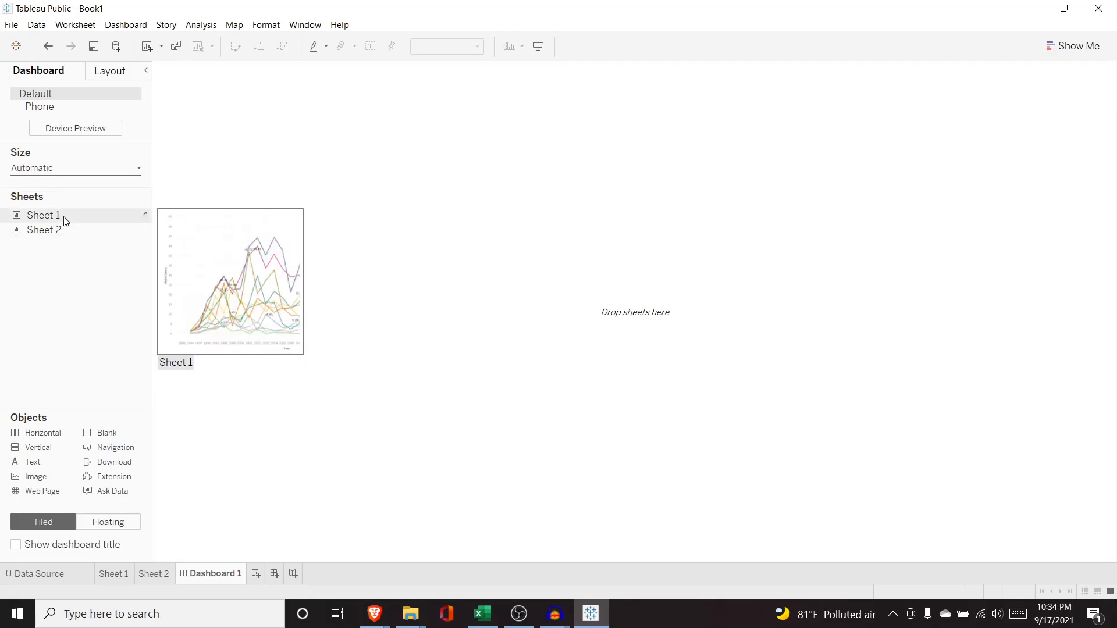
Add Sheet 1 to the dashboard, place Sheet 2 above it, and make the bar chart's area slightly taller
mouse_move(61, 234)
drag(60, 219, 317, 243)
drag(44, 229, 374, 150)
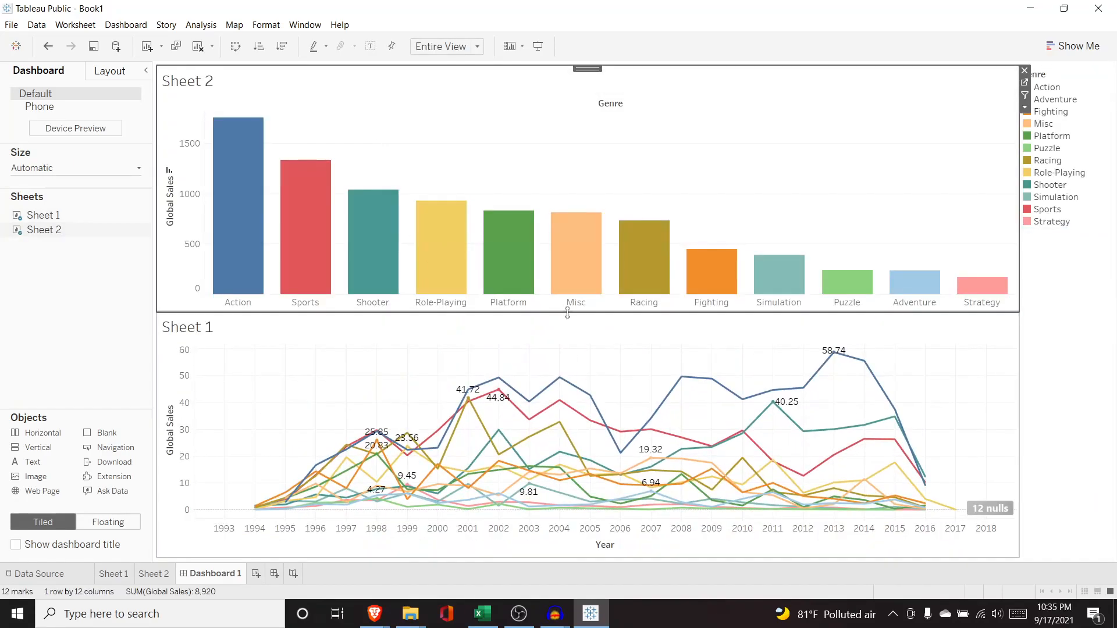
drag(567, 313, 571, 339)
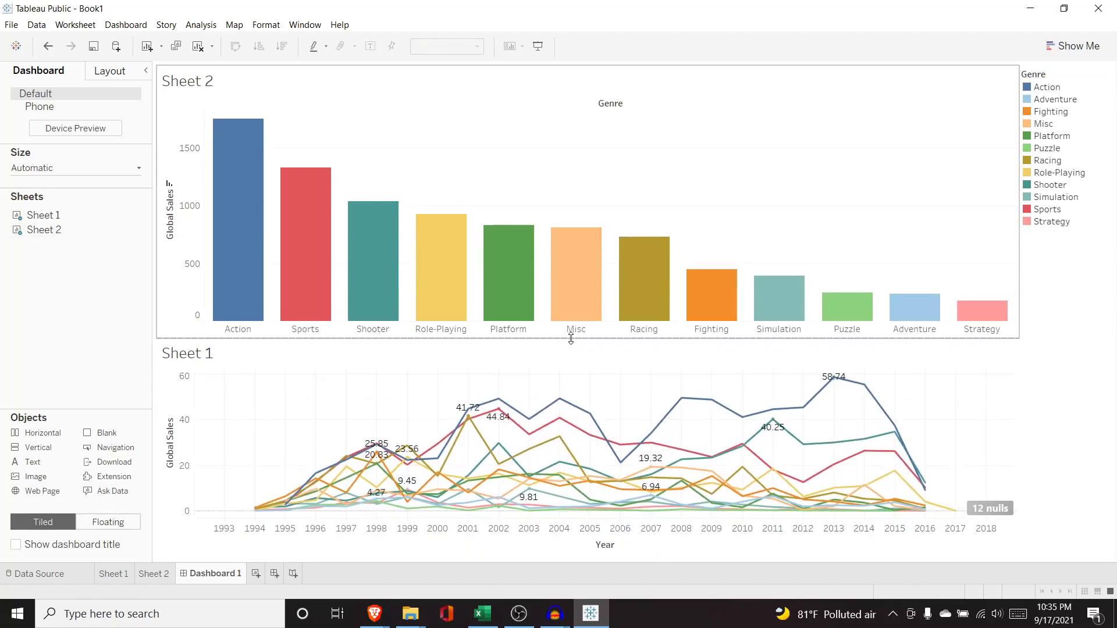
double_click(194, 354)
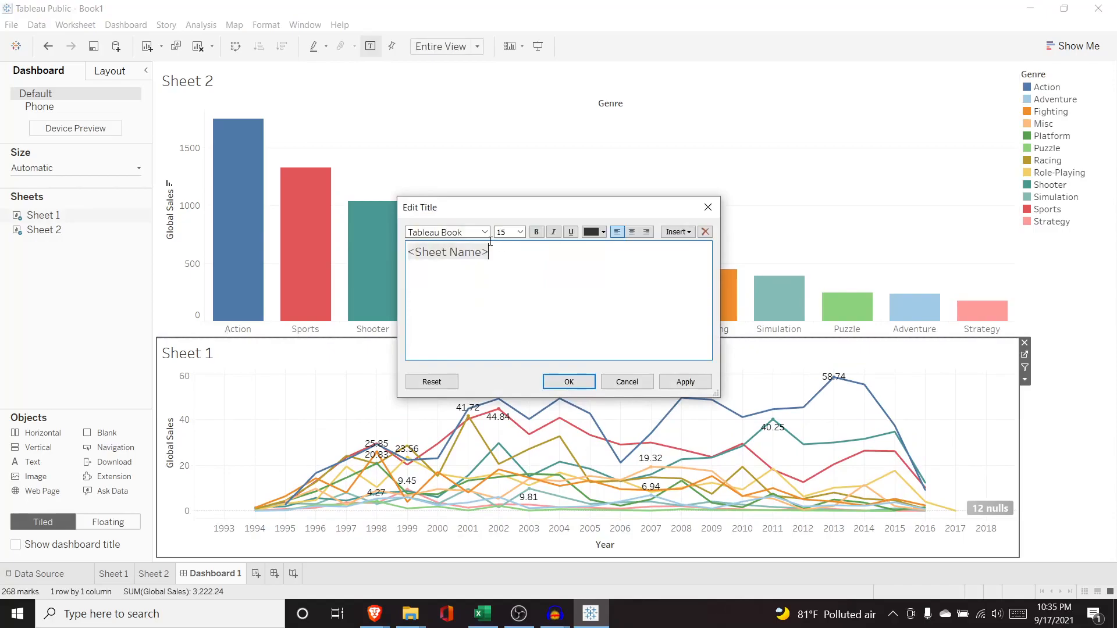
drag(498, 249, 375, 273)
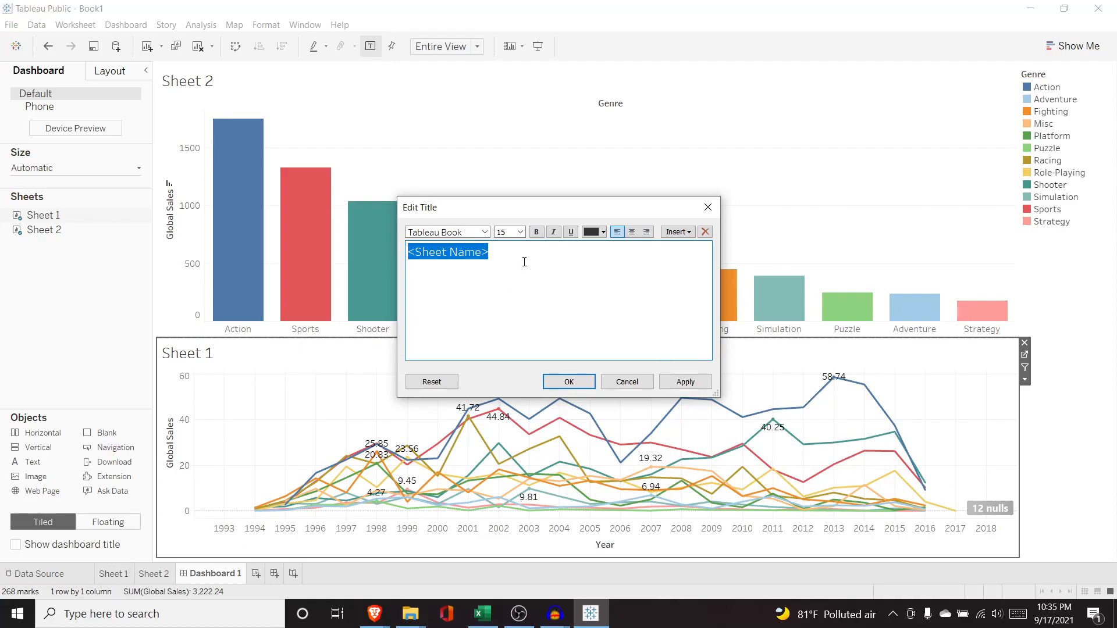
click(626, 386)
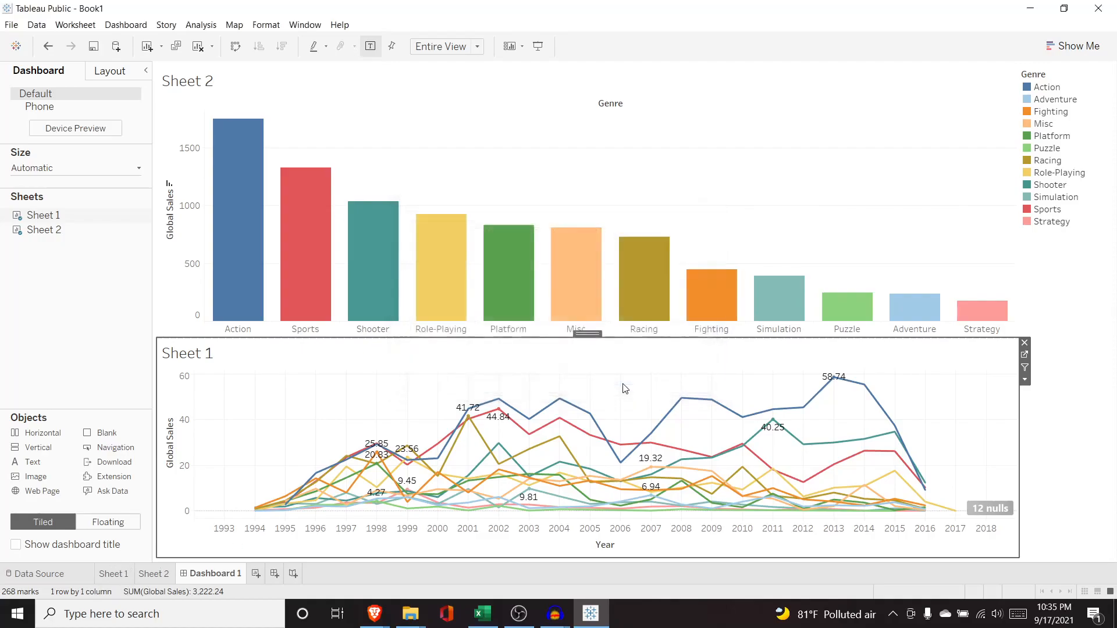